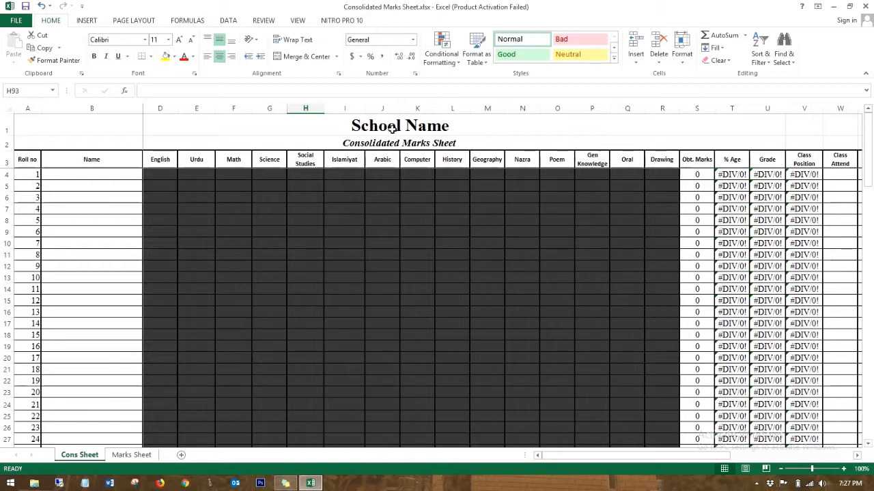
Step: Extend the A2 subtitle to read 'Consolidated Marks Sheet Term: Mid term'
click(374, 125)
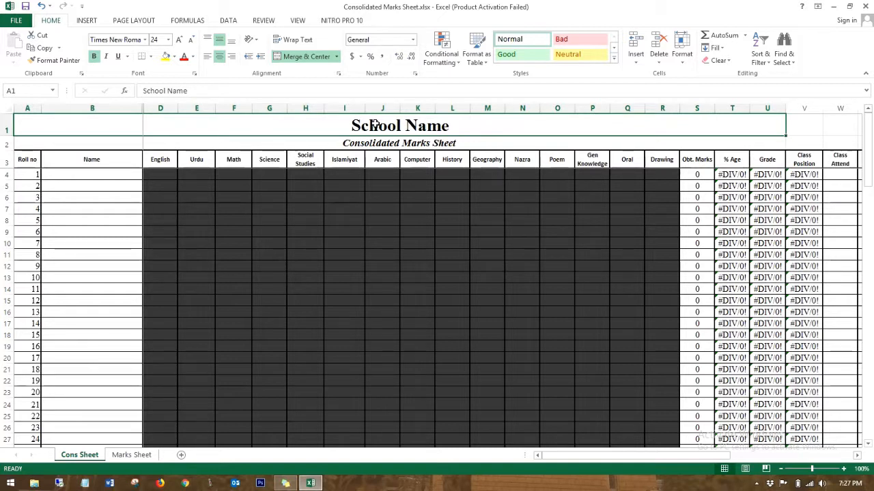
click(345, 197)
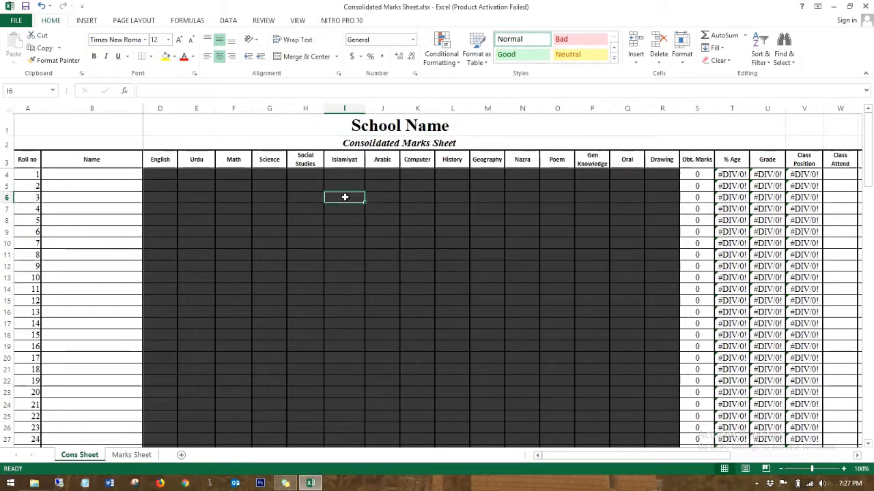
click(251, 125)
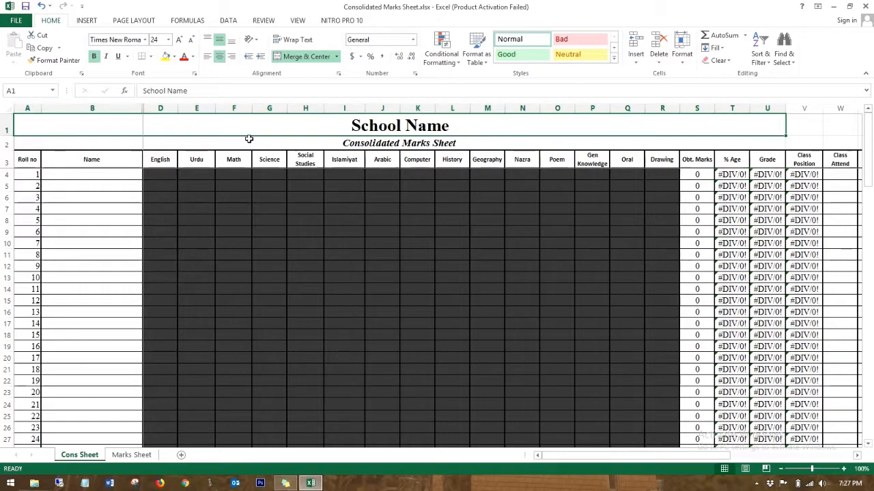
click(248, 139)
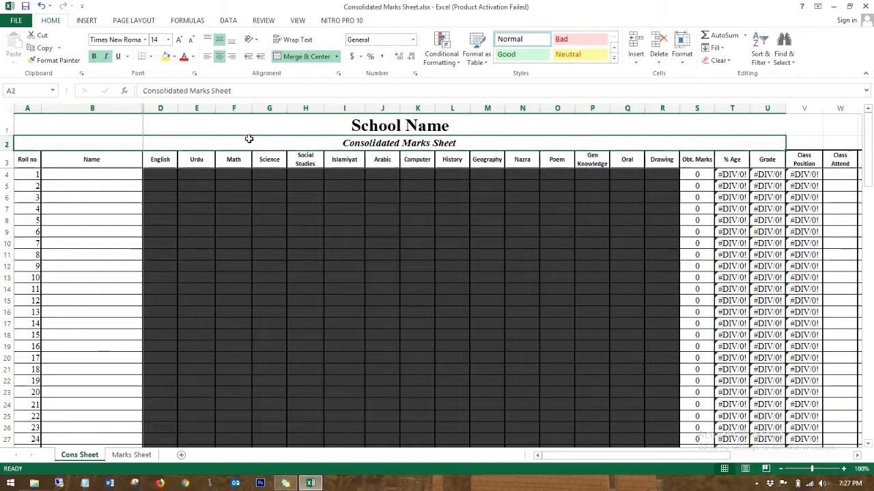
click(363, 126)
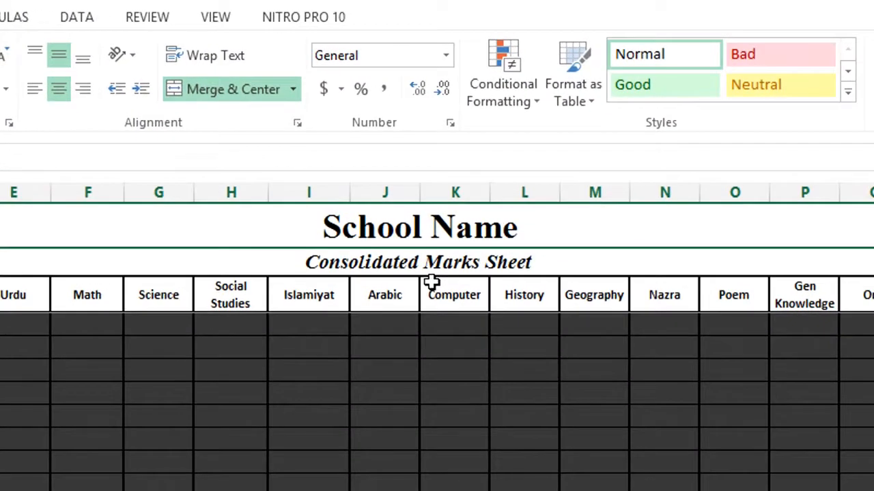
click(353, 267)
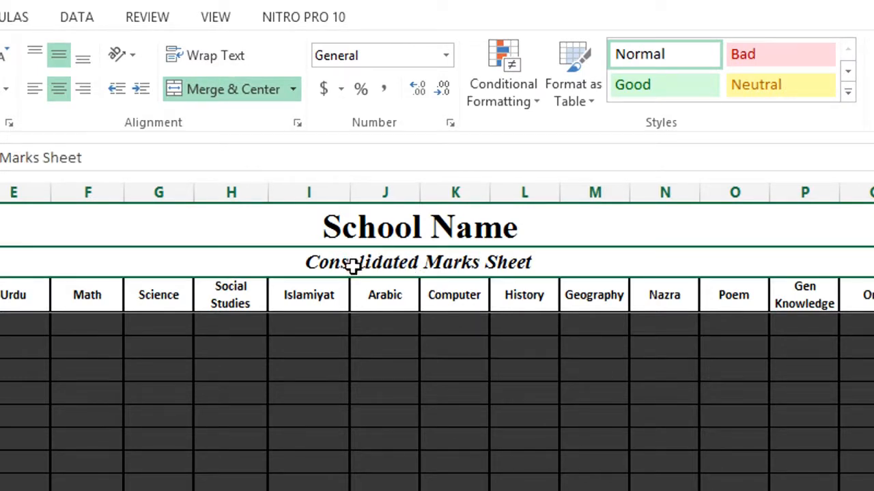
double_click(586, 262)
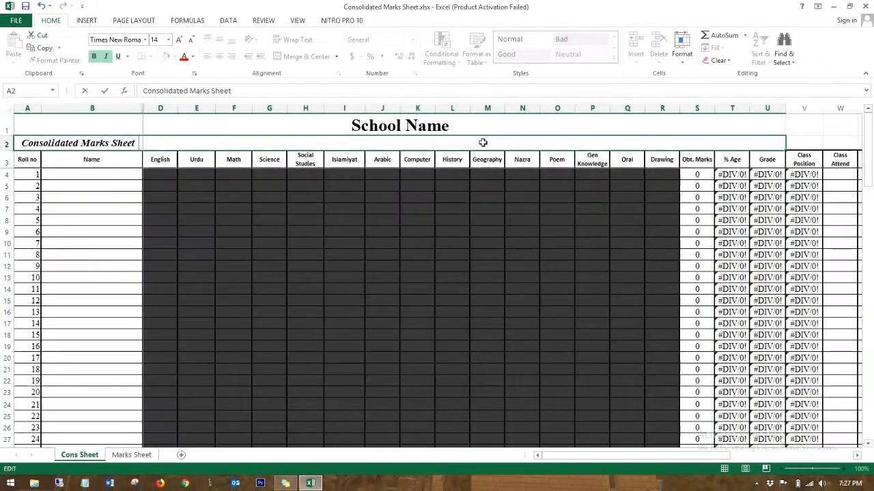
text(Term)
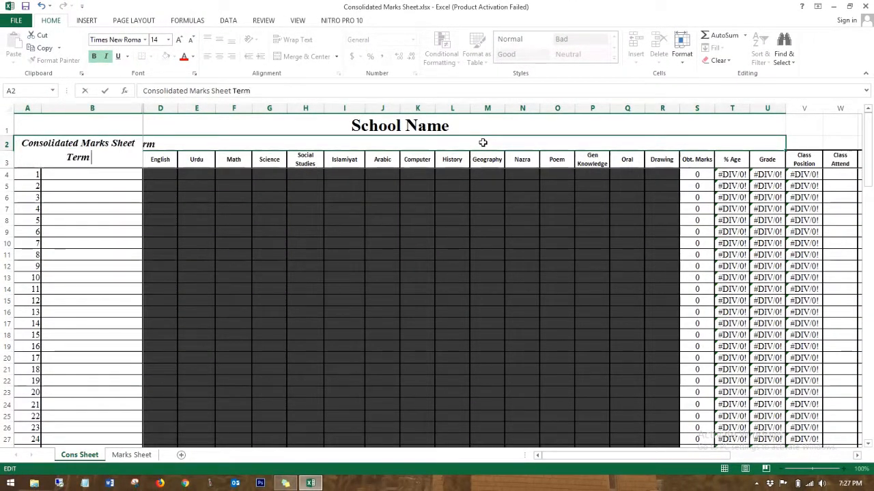
text(:)
text( Mid)
text( ter)
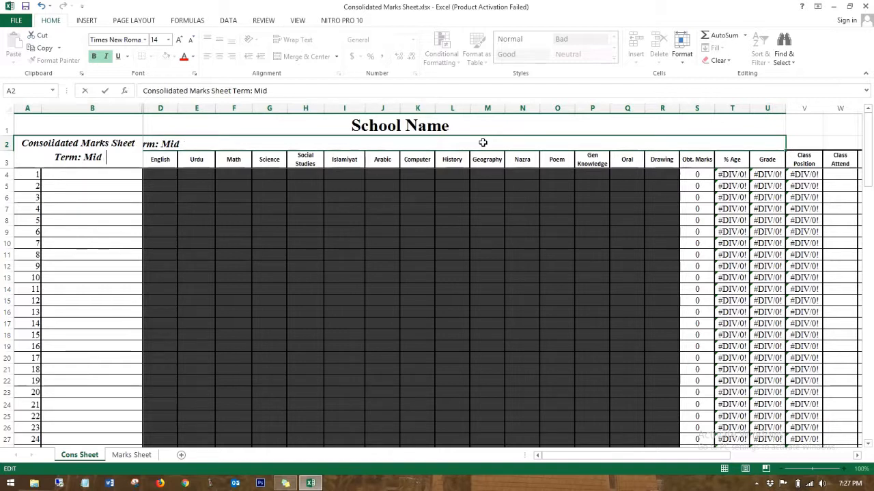
text(m)
key(Return)
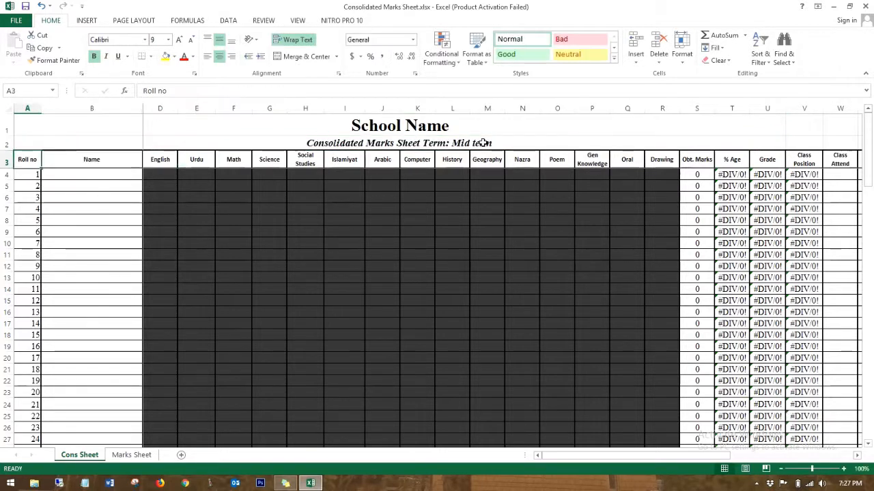
Step: Replace the School Name title in A1 with CommTricks
click(389, 121)
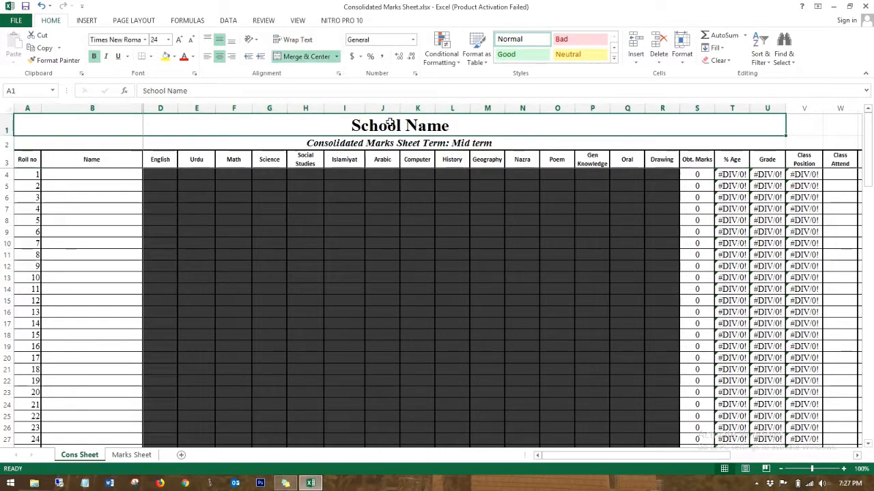
text(CommTricks)
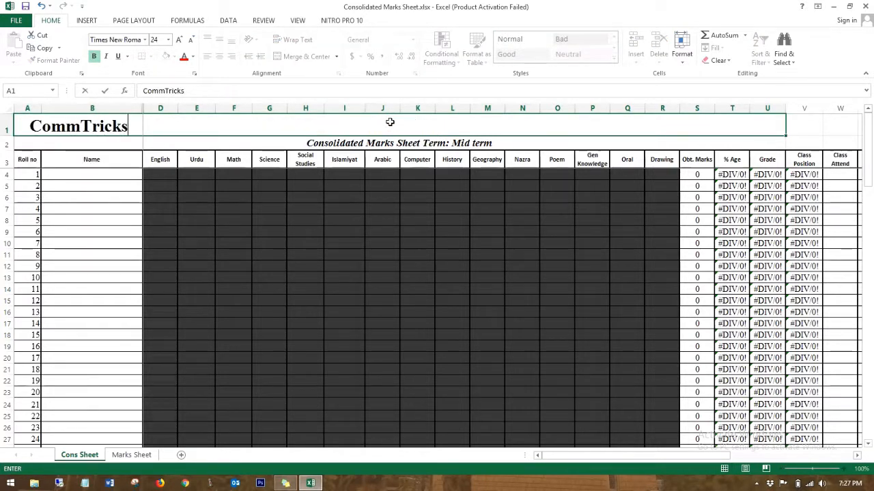
key(Return)
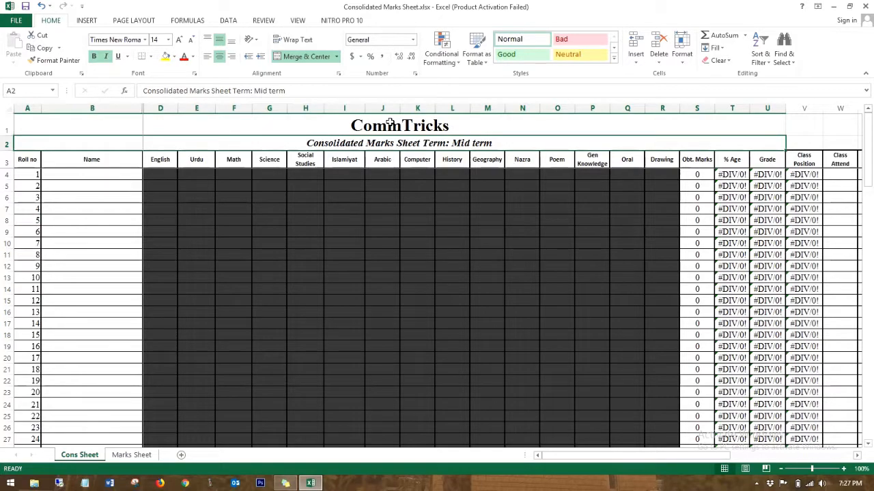
Step: Enter 'Comm Channel' as roll 1's name in B4 and select the row 4 subject cells
click(261, 175)
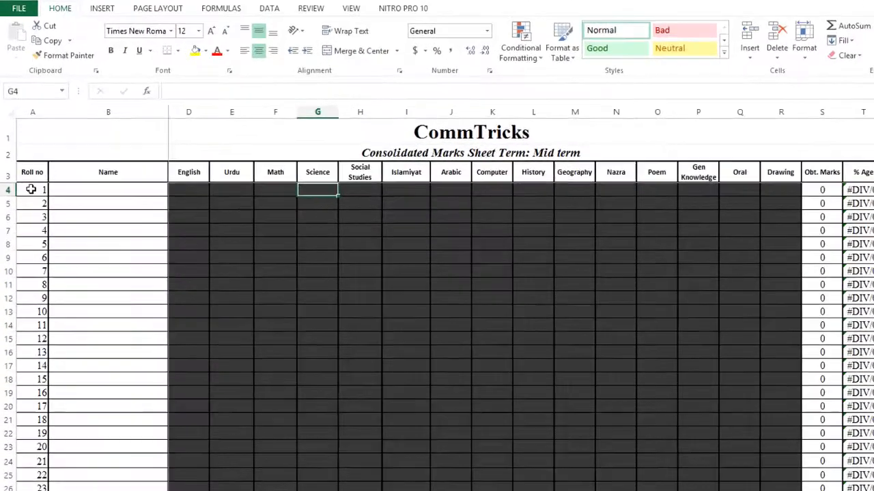
click(31, 190)
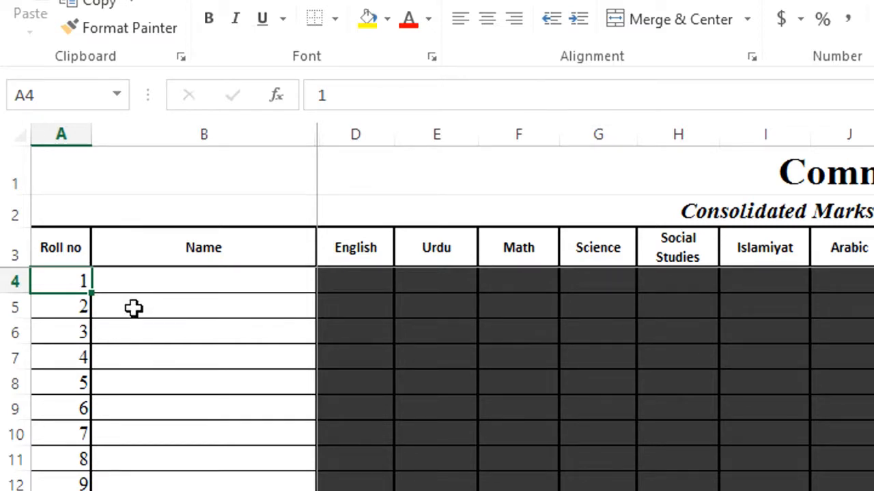
scroll(152, 327, down, 6)
scroll(152, 328, down, 6)
scroll(153, 327, up, 12)
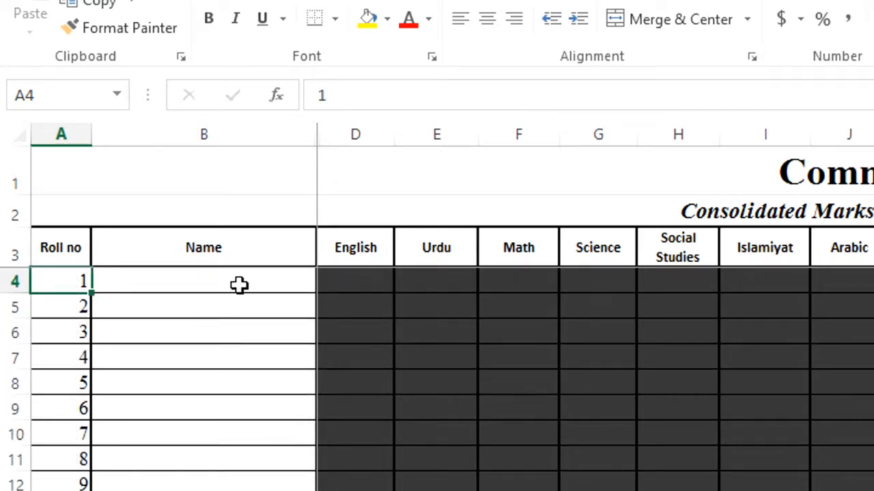
click(203, 273)
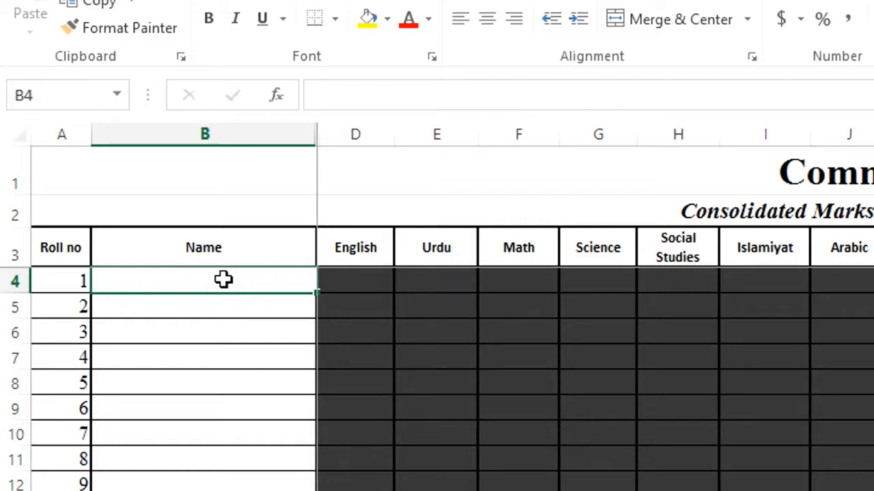
text(Comm)
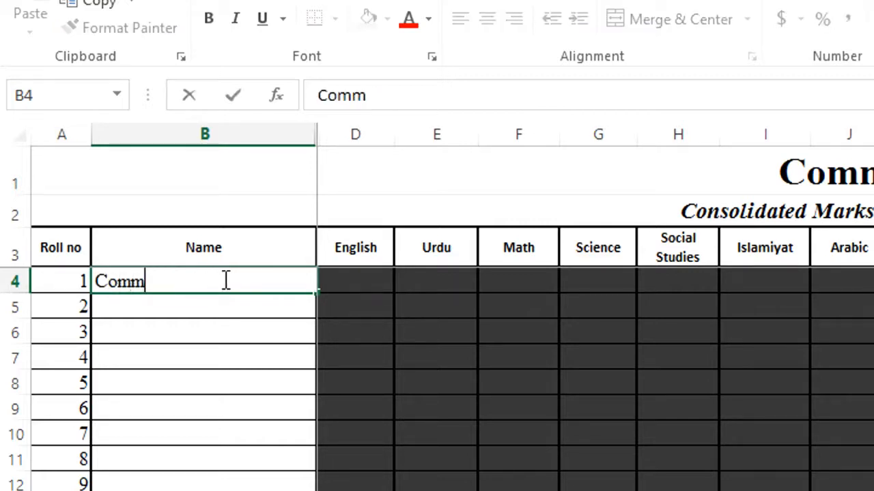
text( Channel)
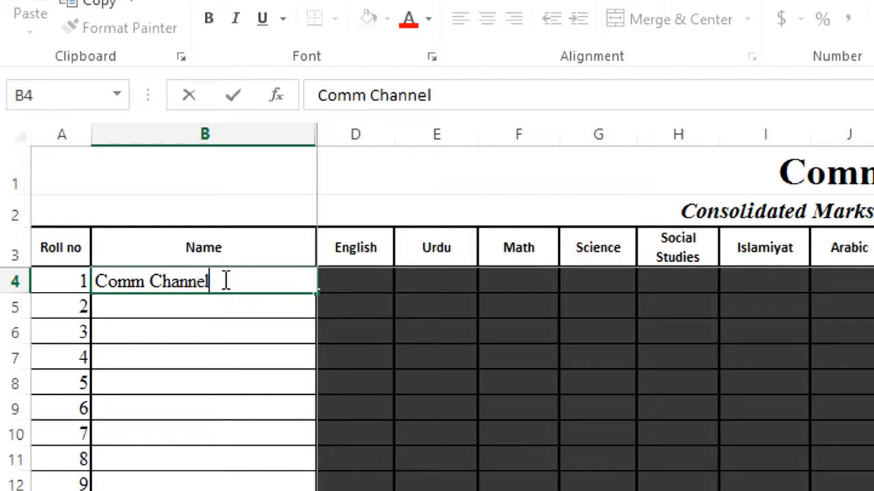
key(ctrl+Return)
key(Tab)
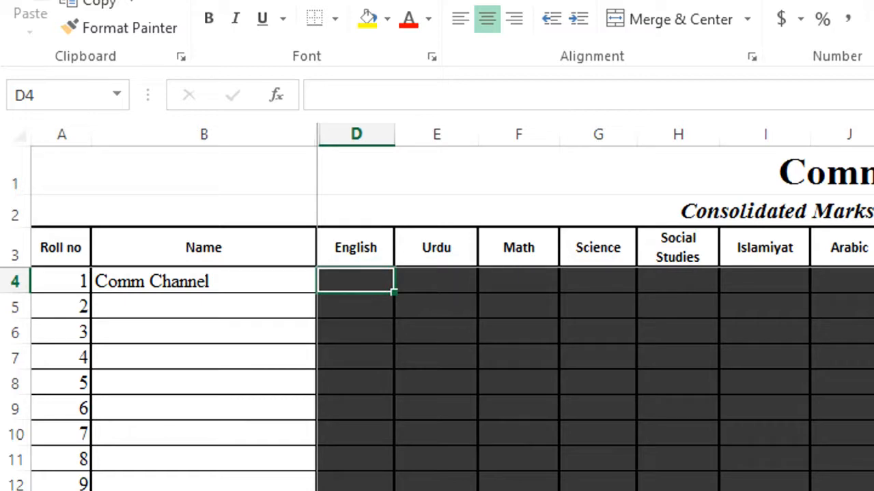
drag(872, 281, 353, 271)
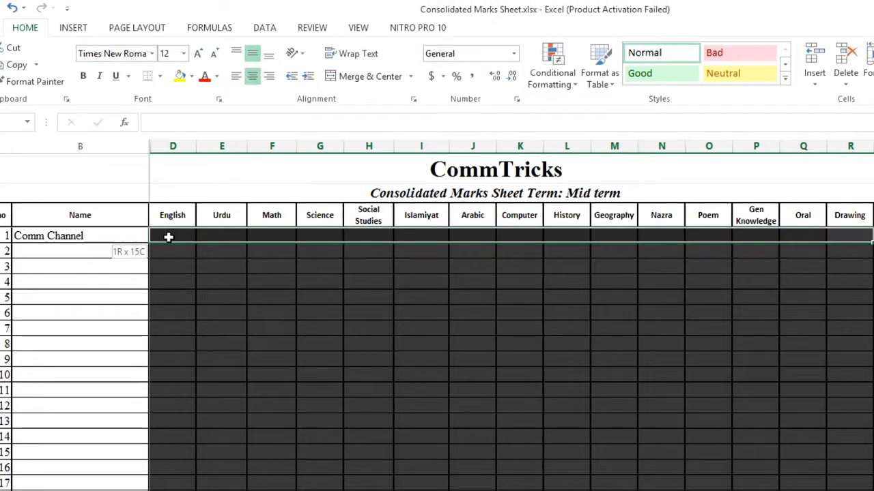
click(217, 275)
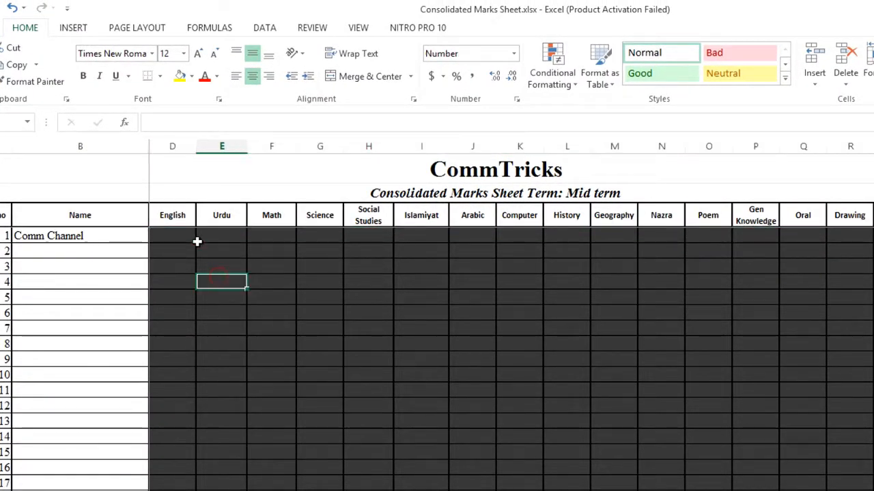
scroll(594, 228, right, 2)
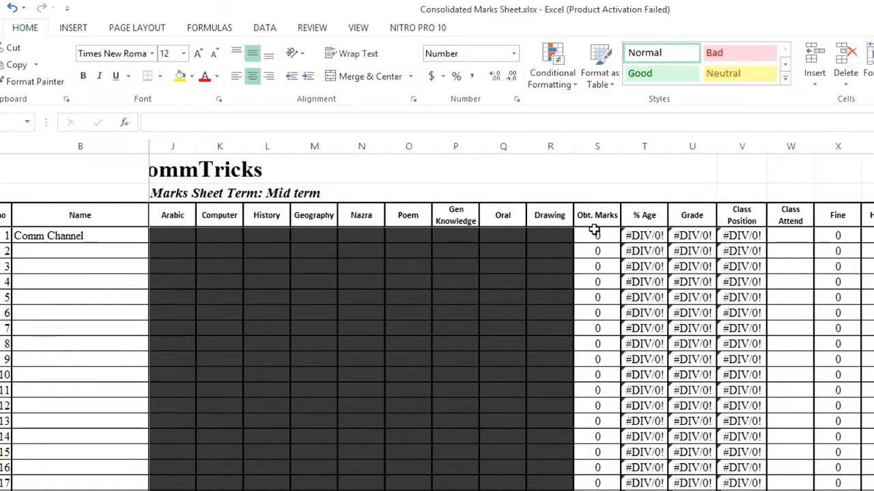
click(602, 235)
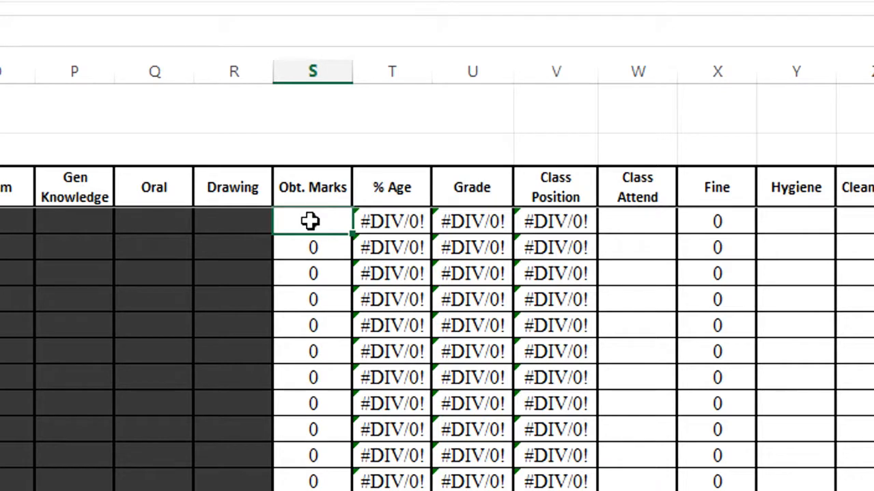
key(alt+equal)
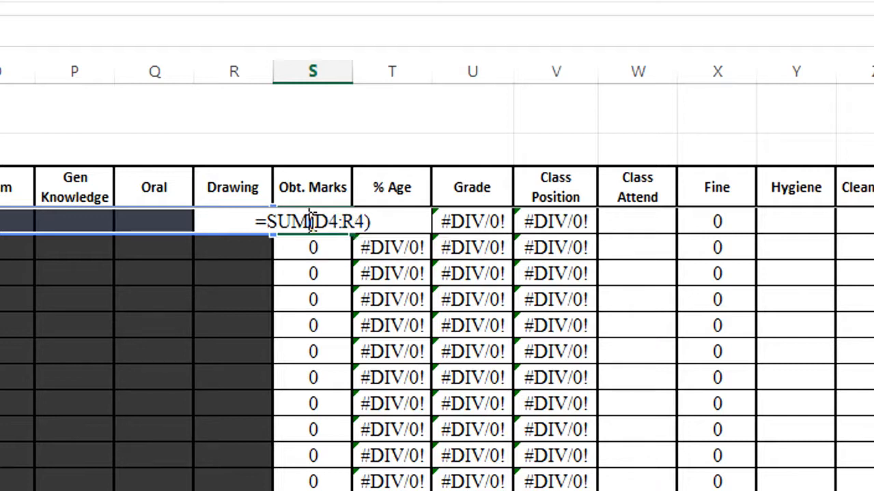
key(ctrl+Return)
key(Right)
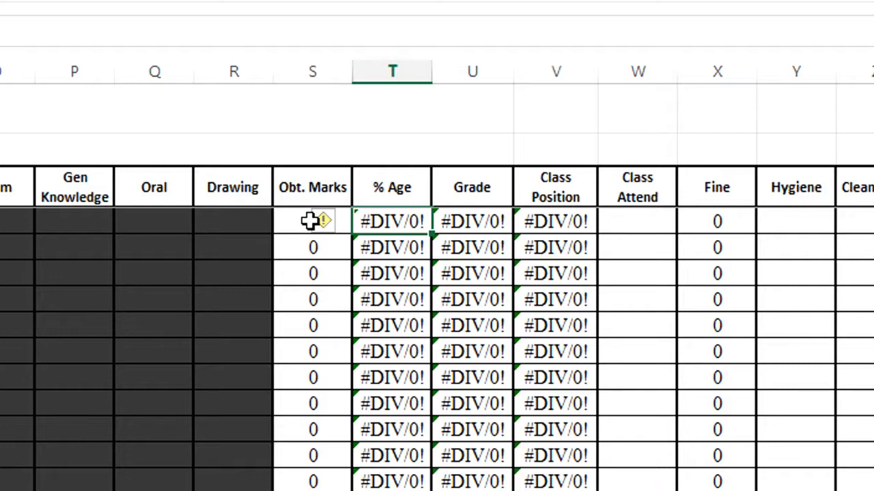
key(Right)
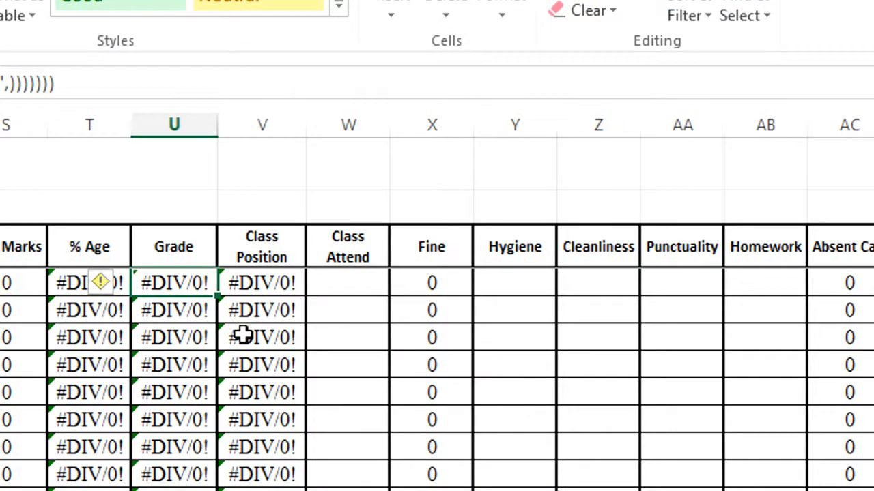
key(Right)
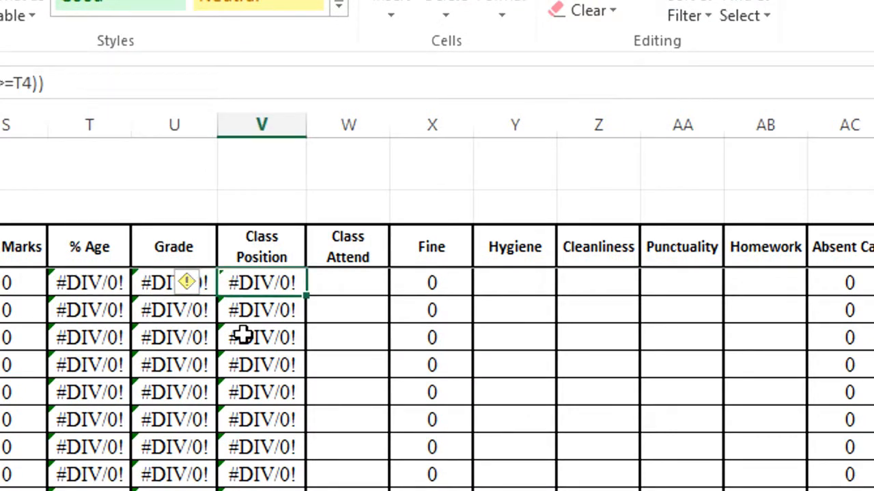
double_click(262, 282)
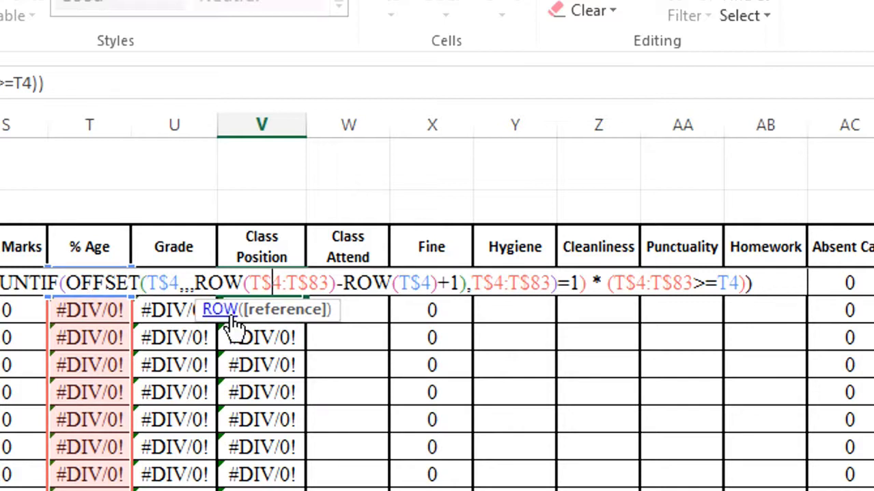
key(ctrl+Return)
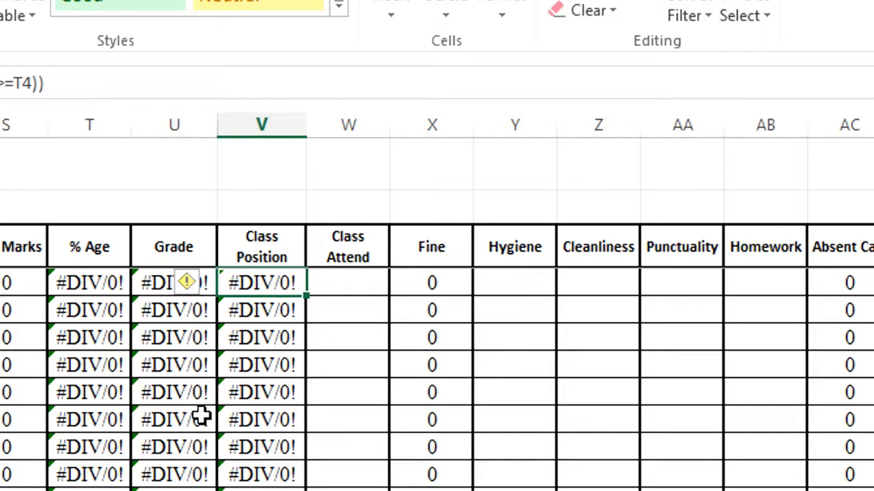
key(Right)
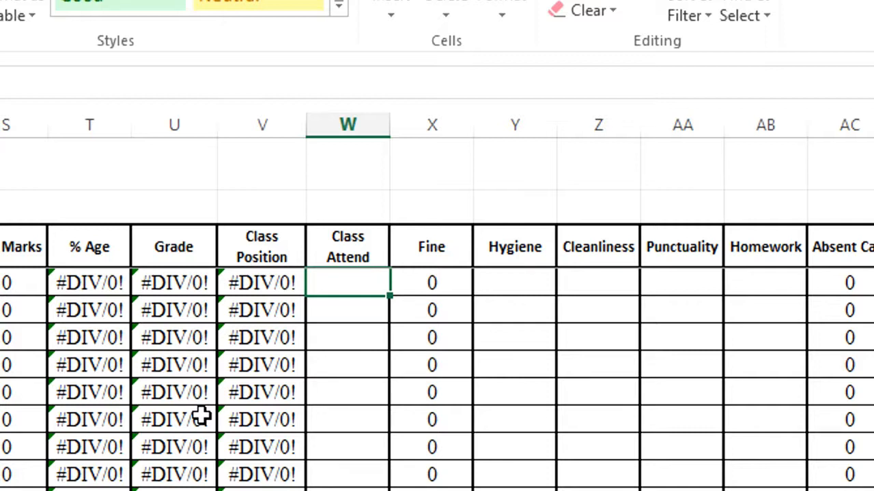
key(Right)
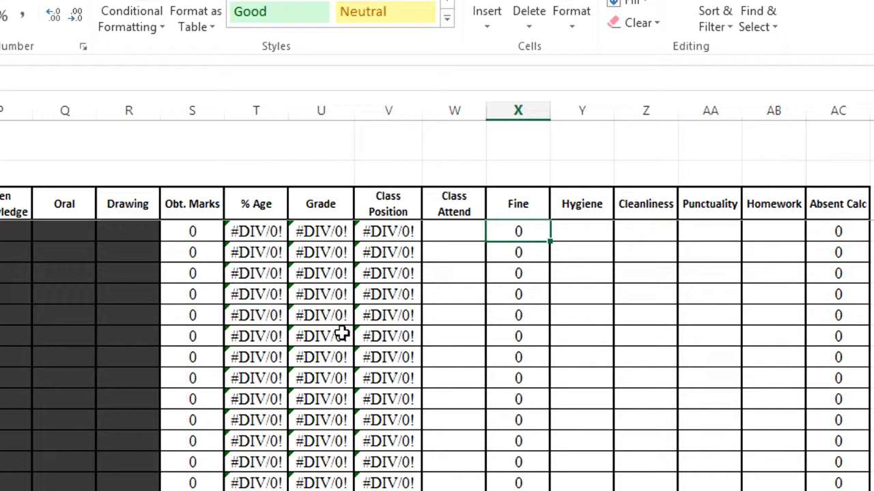
Step: Mark roll 1 absent with 'A' in the Oral and Drawing cells
key(Left)
key(Right)
click(52, 237)
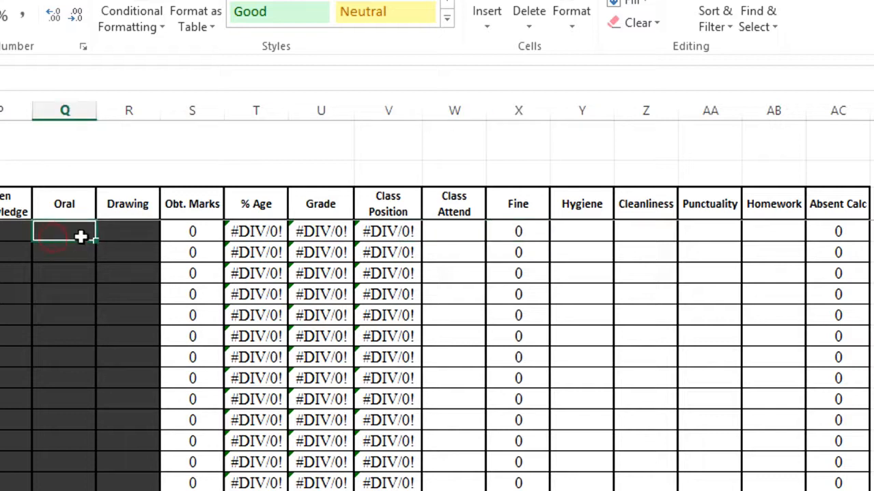
key(F2)
text(A)
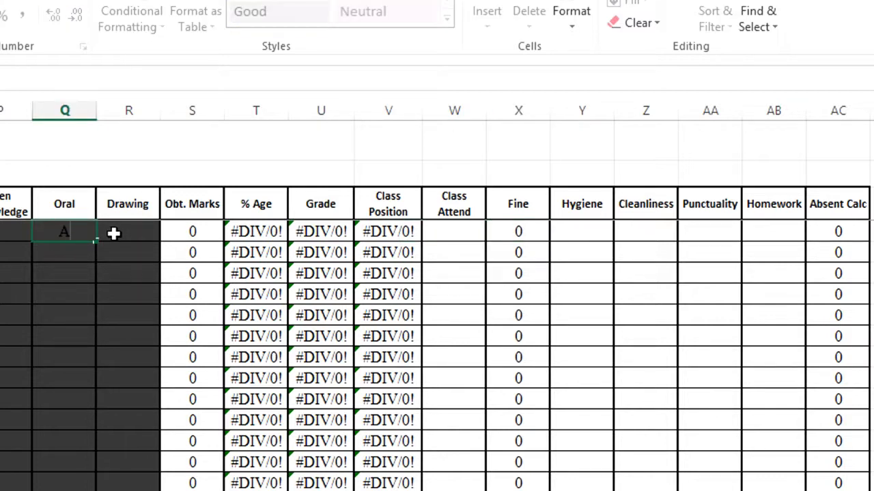
key(Return)
click(113, 233)
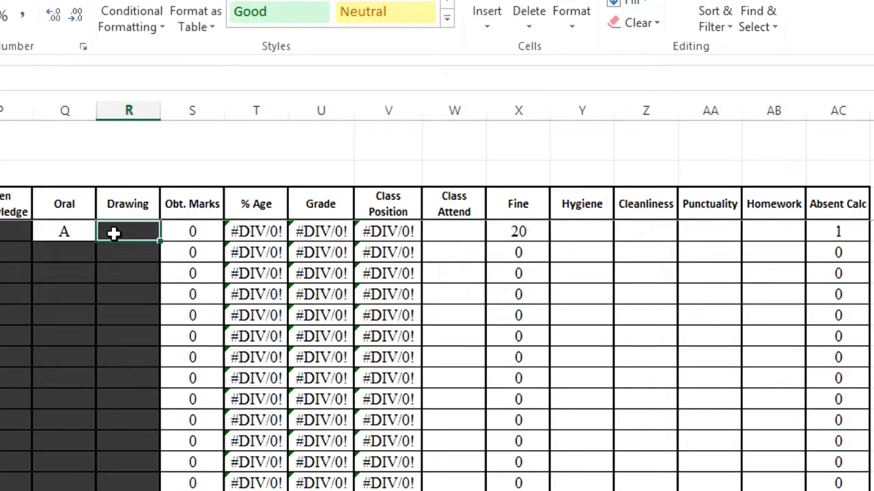
key(F2)
text(A)
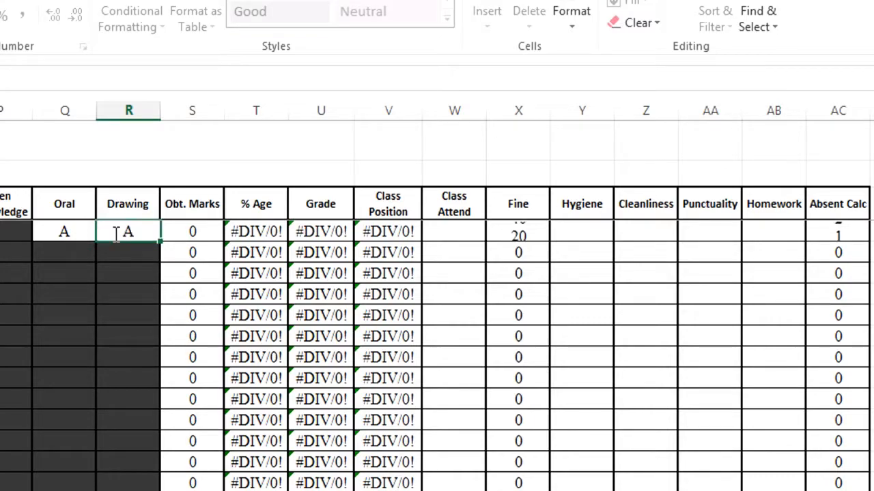
key(Return)
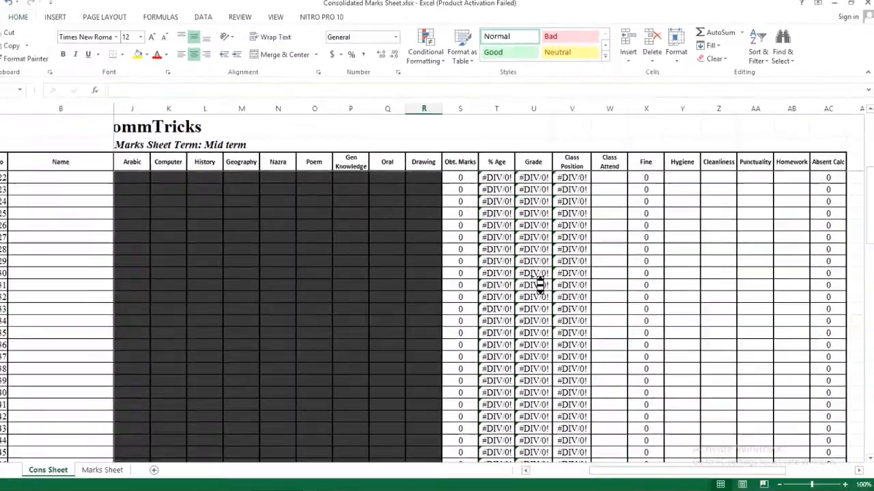
Step: Change the Fine for Absent rate below the student rows from 20 to 10
scroll(311, 425, down, 13)
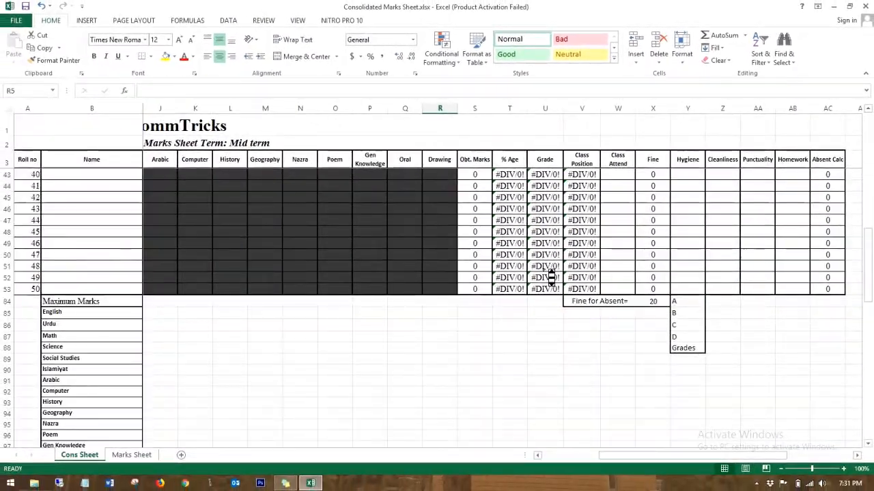
click(652, 301)
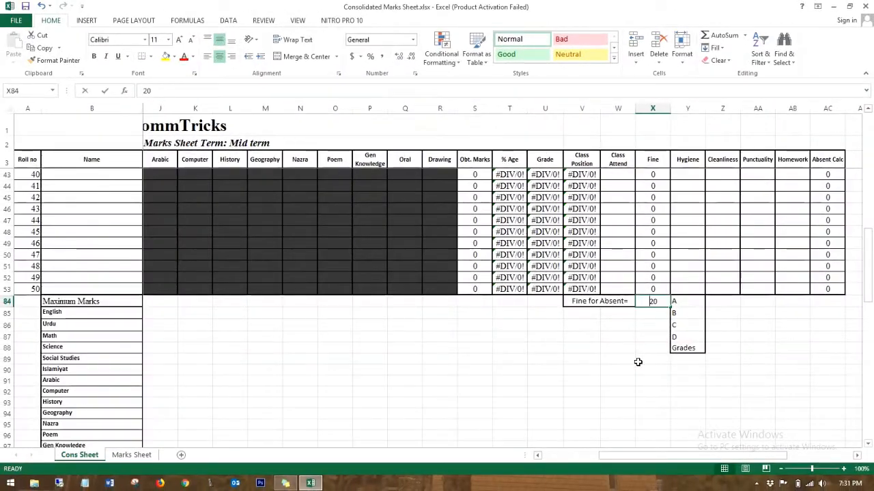
text(10)
key(Return)
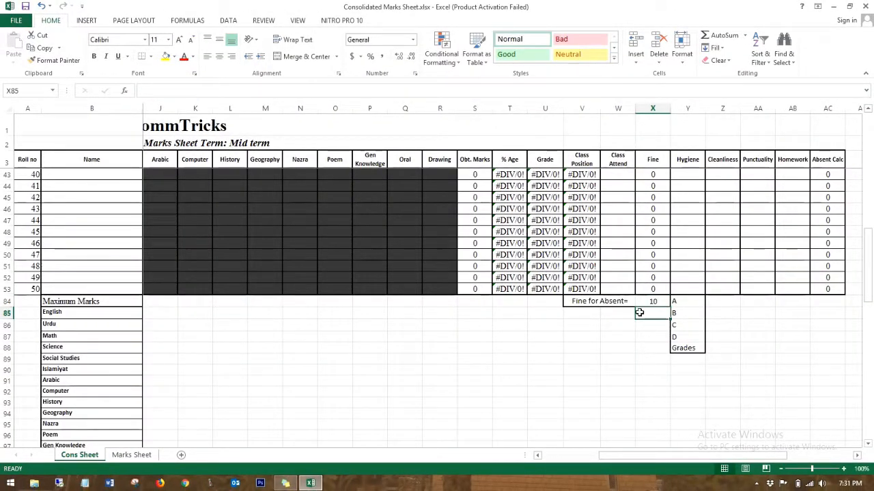
scroll(647, 317, up, 13)
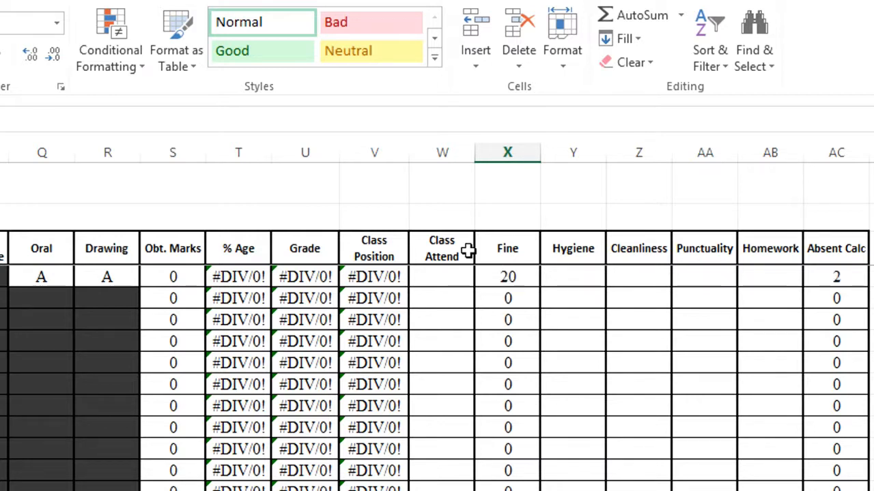
click(443, 276)
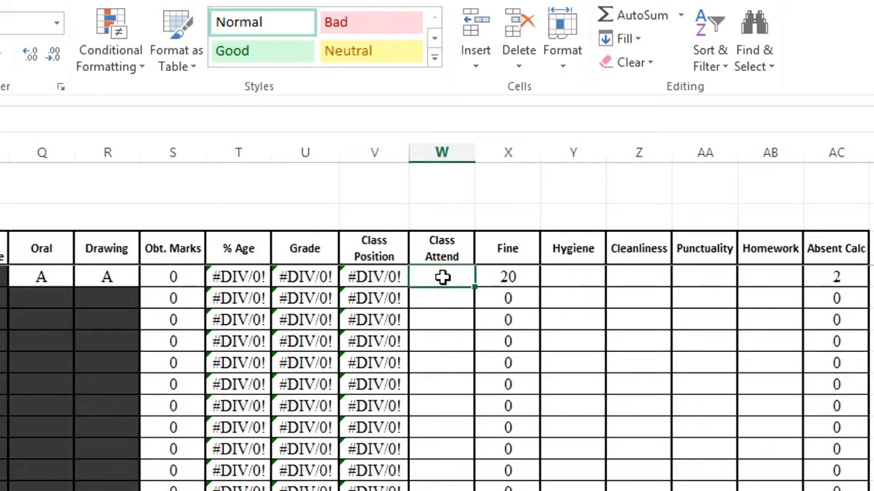
click(508, 274)
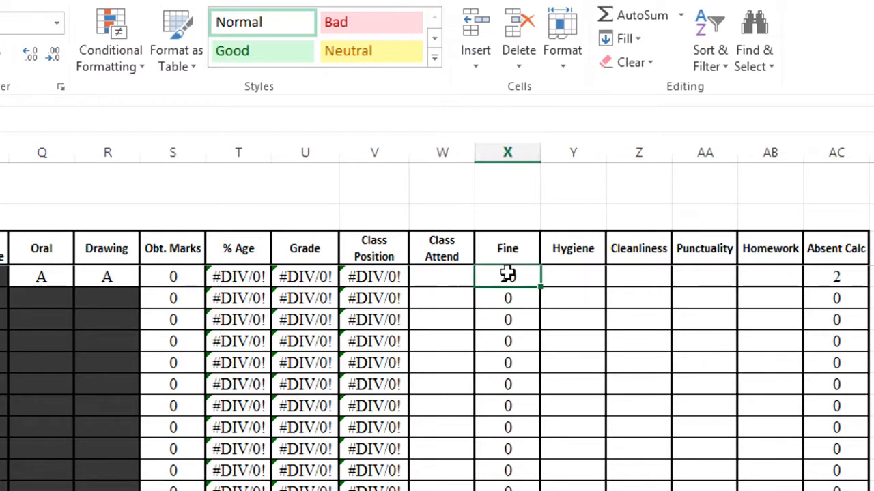
click(850, 277)
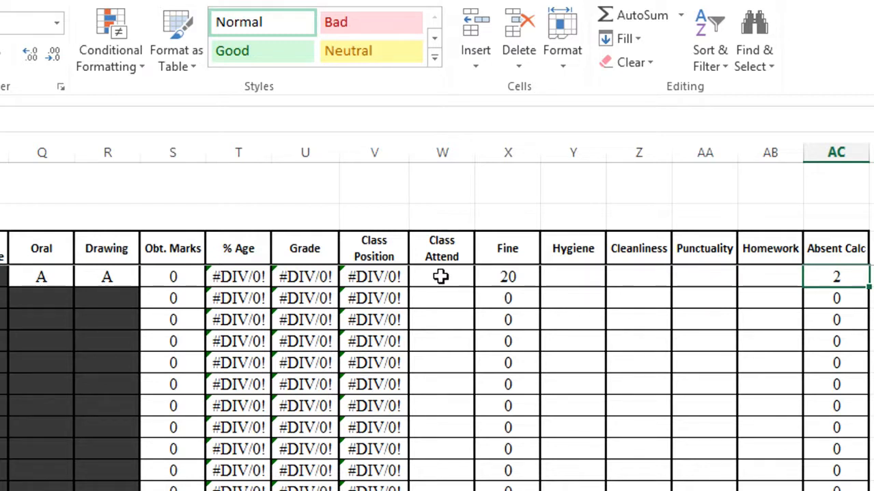
click(591, 277)
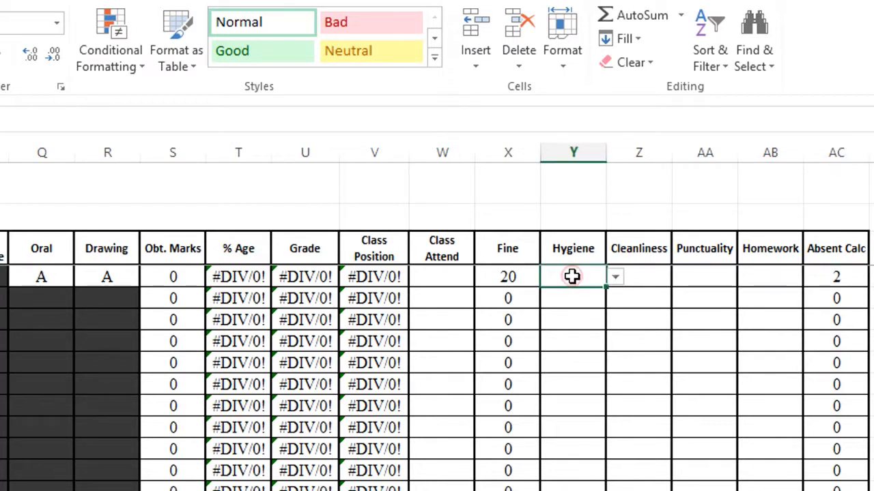
Step: Pick grade A for Hygiene and B for Cleanliness from roll 1's dropdowns
click(615, 278)
click(622, 280)
click(616, 278)
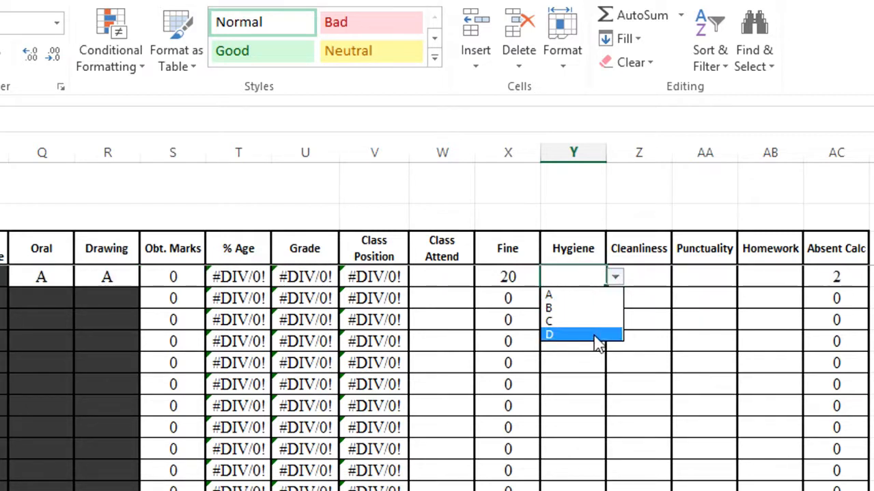
click(595, 300)
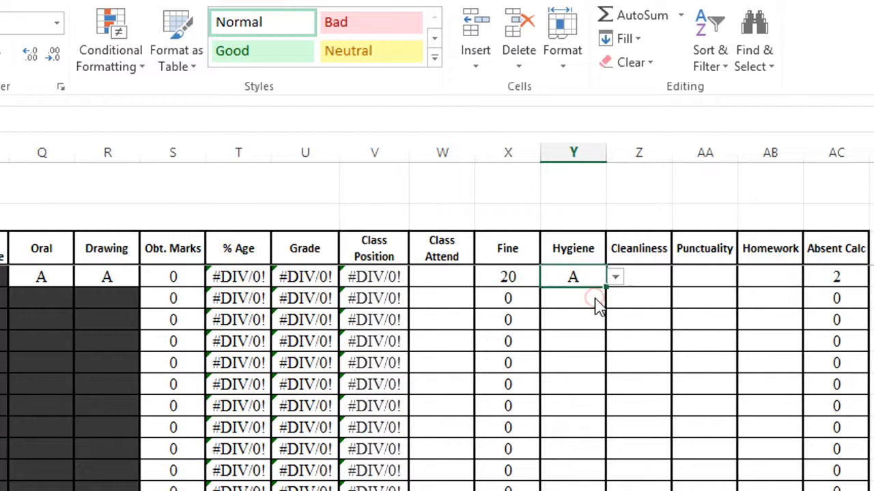
click(655, 279)
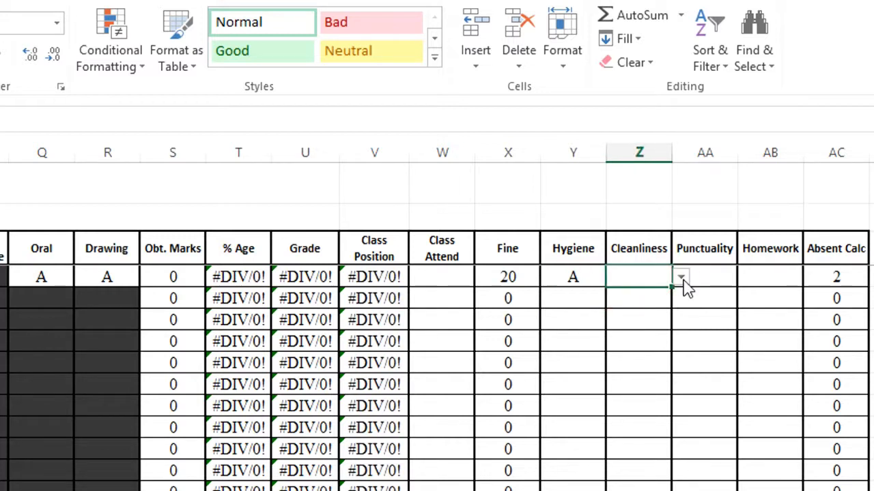
click(681, 277)
click(665, 310)
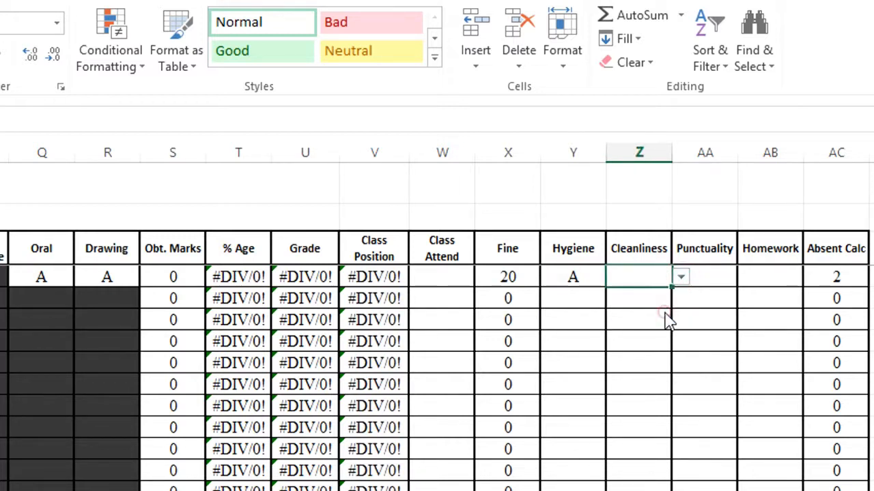
Step: Pick grade A for Punctuality and C for Homework from roll 1's dropdowns
click(724, 274)
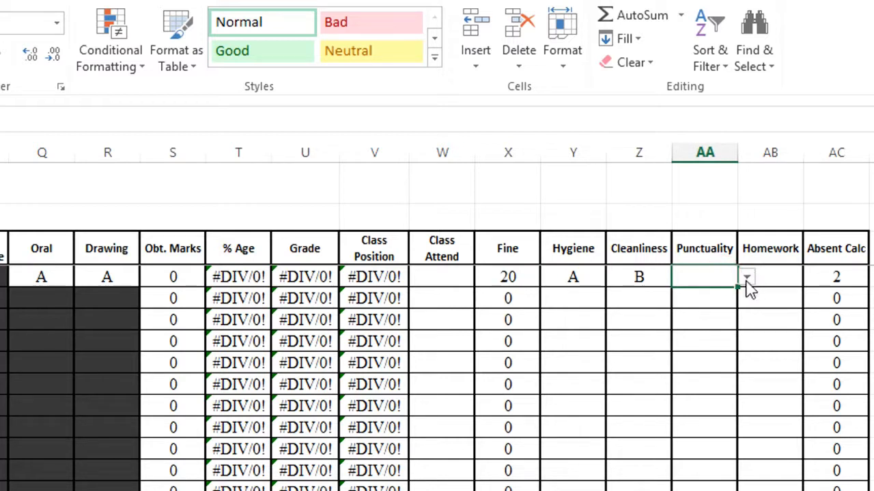
click(749, 277)
click(727, 297)
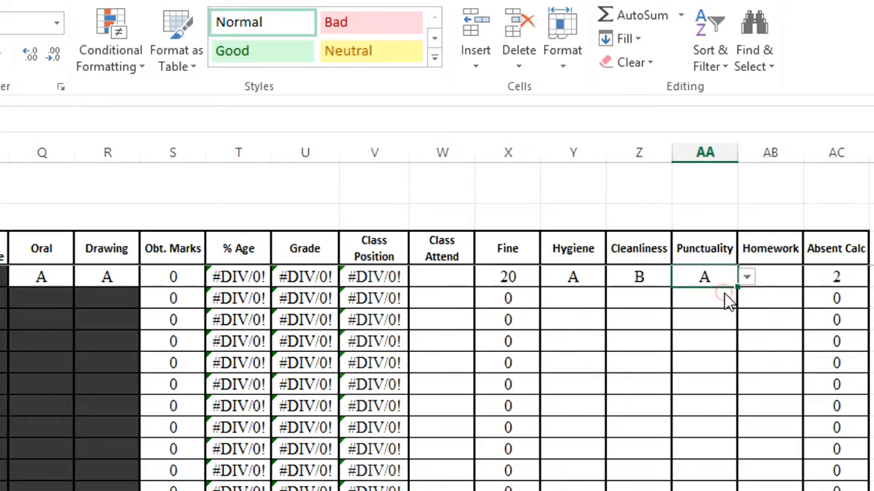
click(774, 276)
click(812, 279)
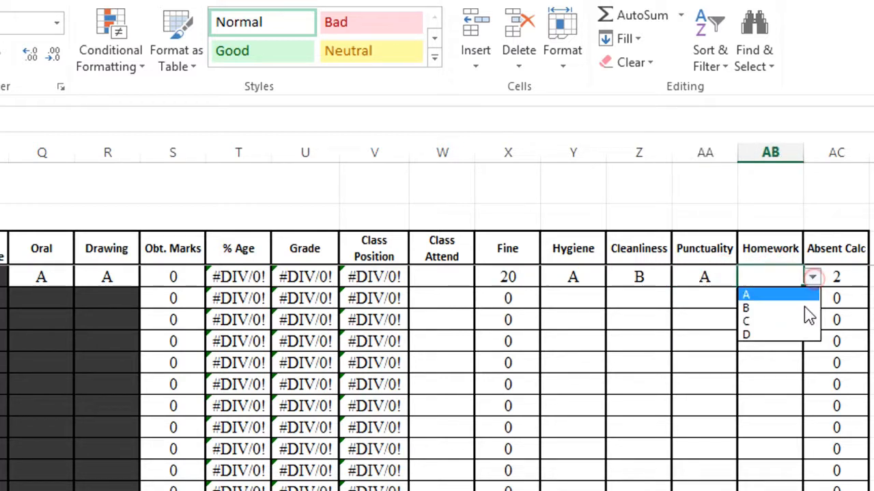
click(749, 319)
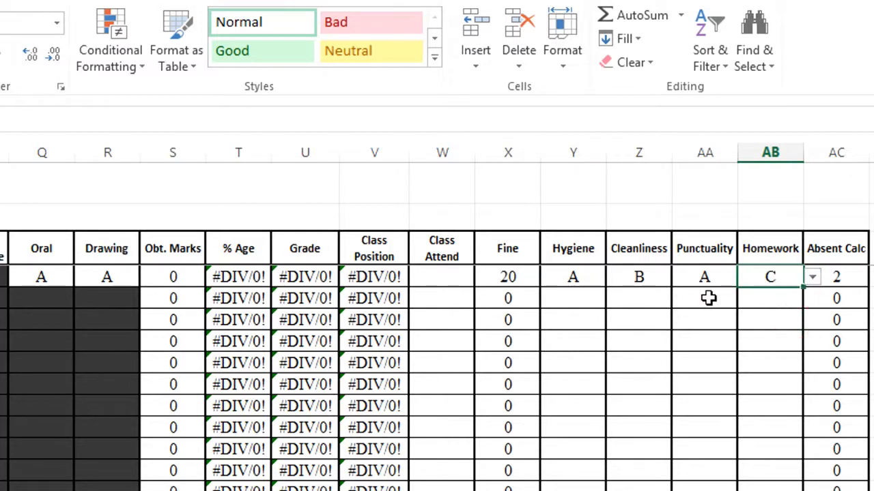
click(712, 299)
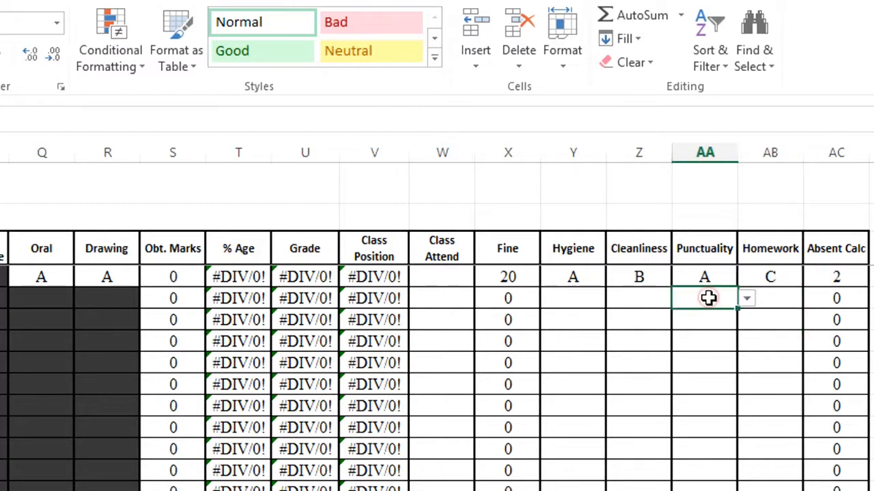
click(750, 276)
key(Left)
key(Left)
key(Left)
key(Left)
key(Left)
key(Left)
key(Left)
key(Left)
key(Left)
key(Left)
key(Left)
key(Left)
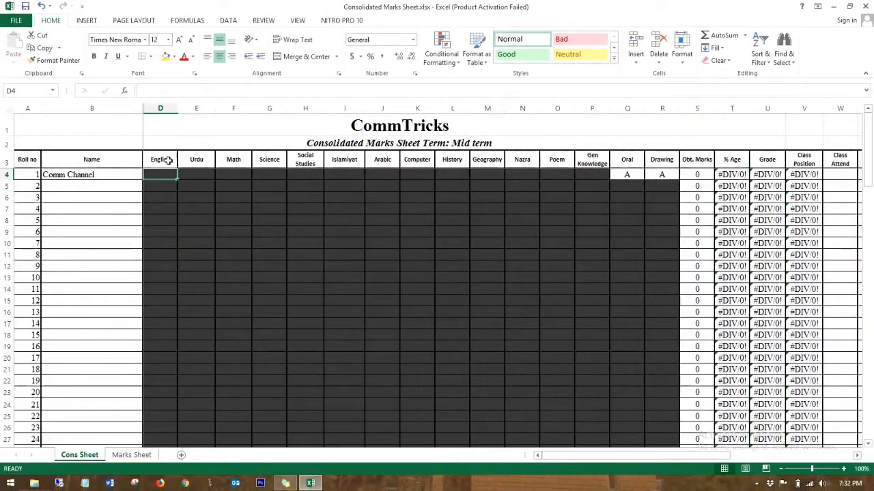
Step: Select the 15 subject headers, English to Drawing, then scroll down to the empty Maximum Marks table
drag(153, 162, 666, 160)
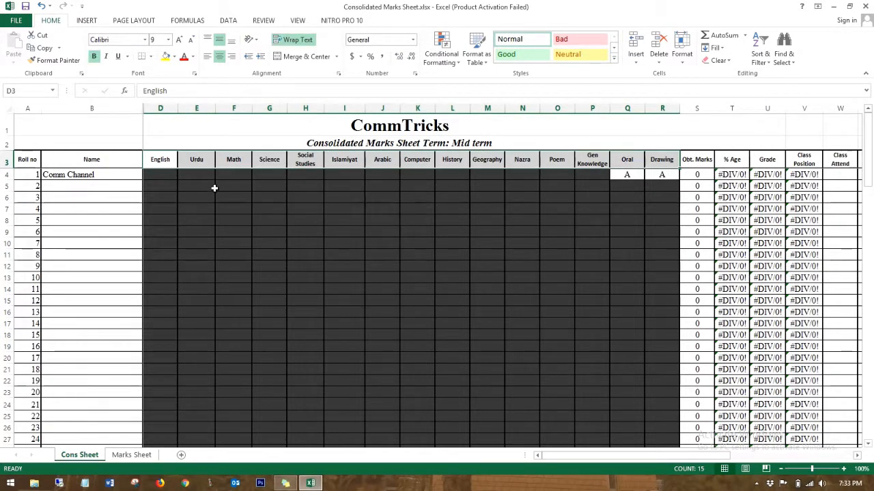
click(162, 176)
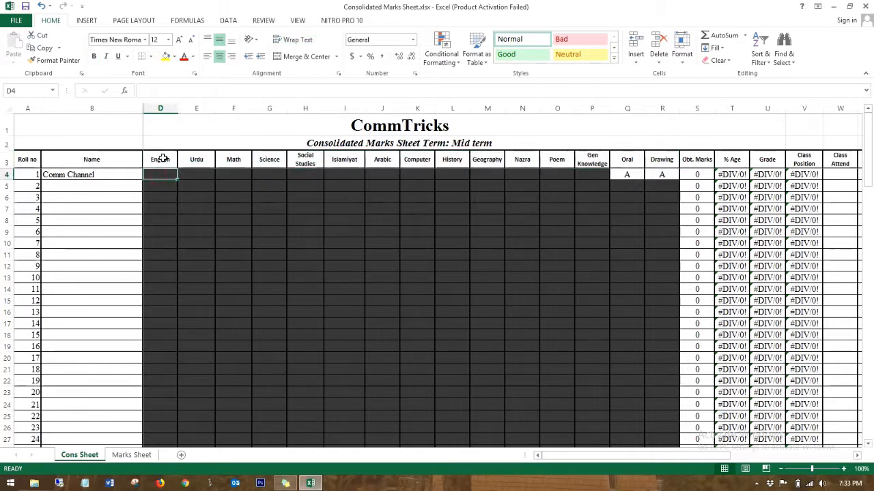
drag(163, 158, 658, 164)
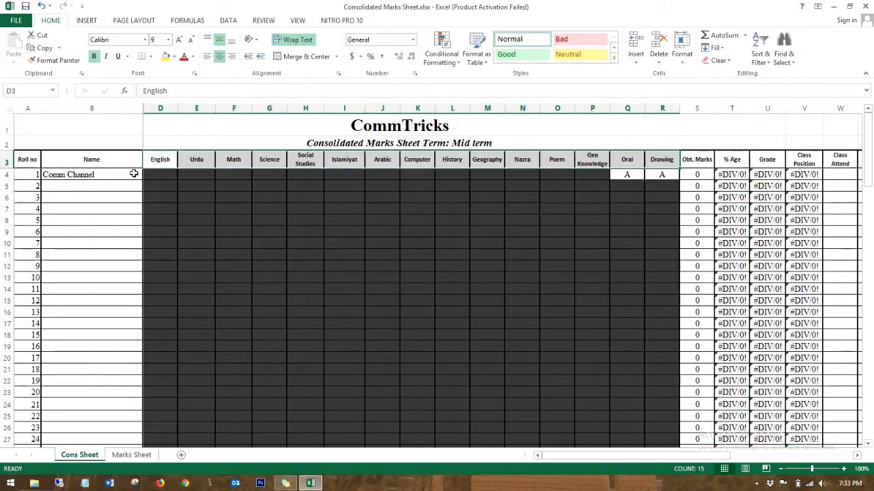
scroll(142, 179, down, 16)
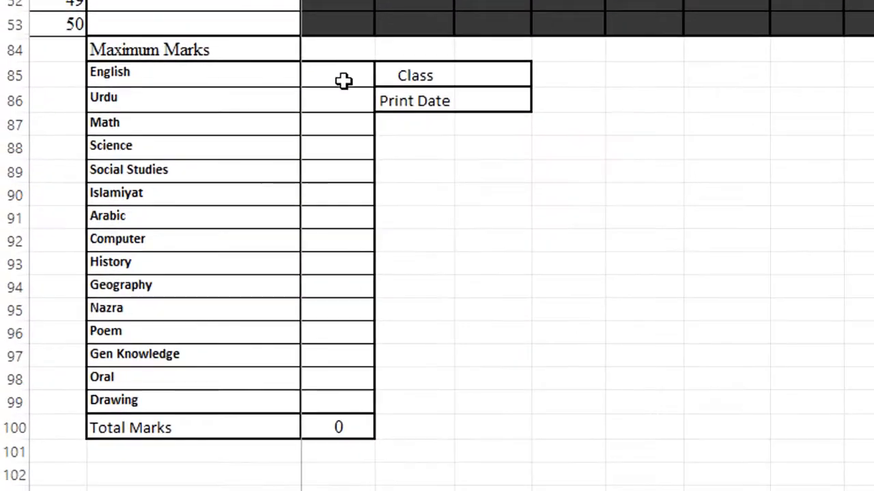
Step: Enter 50 as the maximum mark for each subject, English through Drawing, totalling 750
click(163, 212)
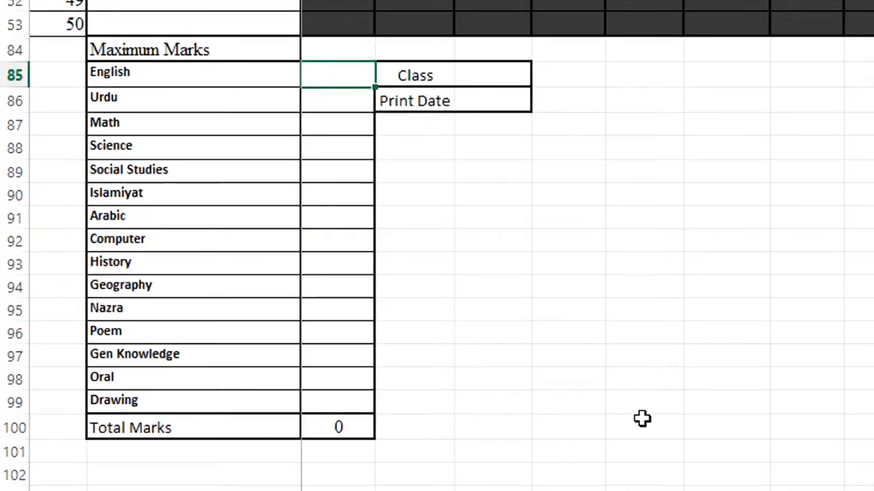
text(50)
key(Tab)
key(Return)
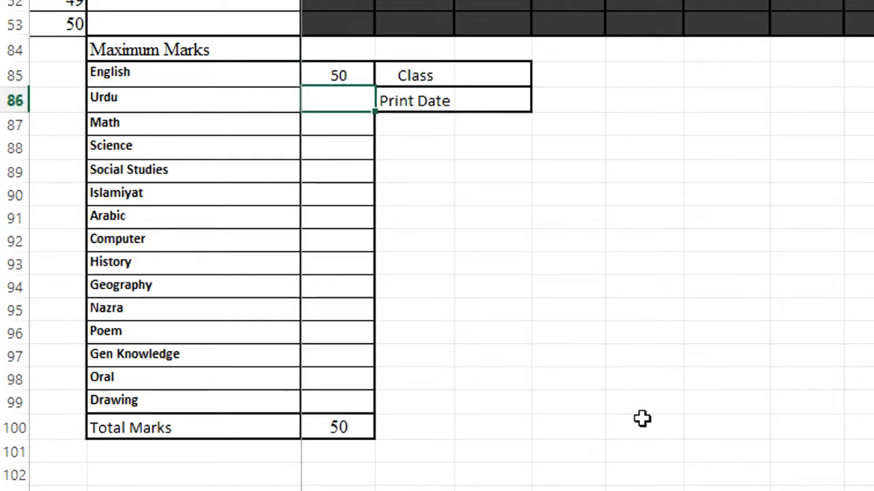
text(50)
key(Return)
text(50)
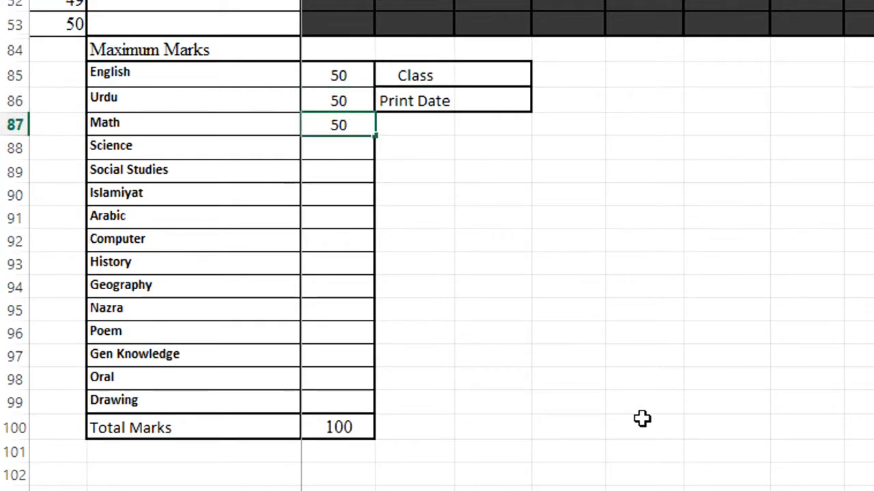
key(Return)
text(50)
key(Return)
text(50)
key(Return)
text(50)
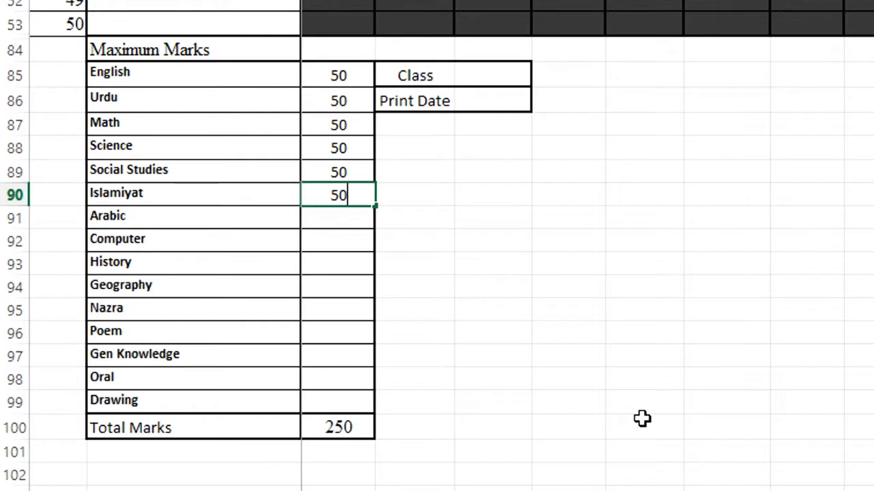
key(Return)
text(50)
key(Return)
text(50)
key(Return)
text(50)
key(Return)
text(50)
key(Return)
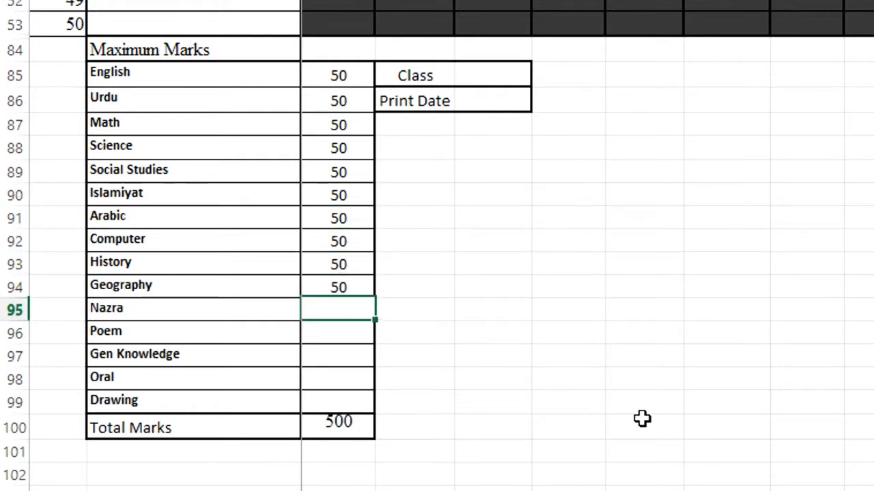
text(50)
key(Return)
text(50)
key(Return)
text(50)
key(Return)
text(50)
key(Return)
text(50)
key(Return)
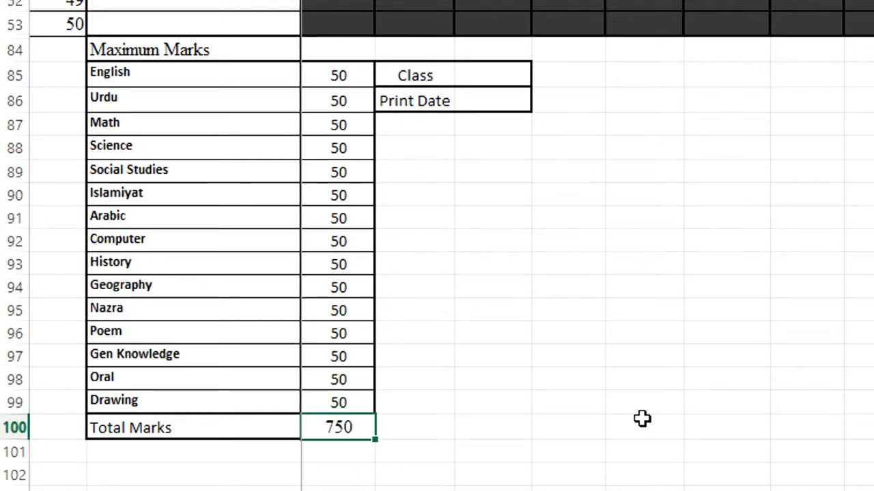
click(581, 198)
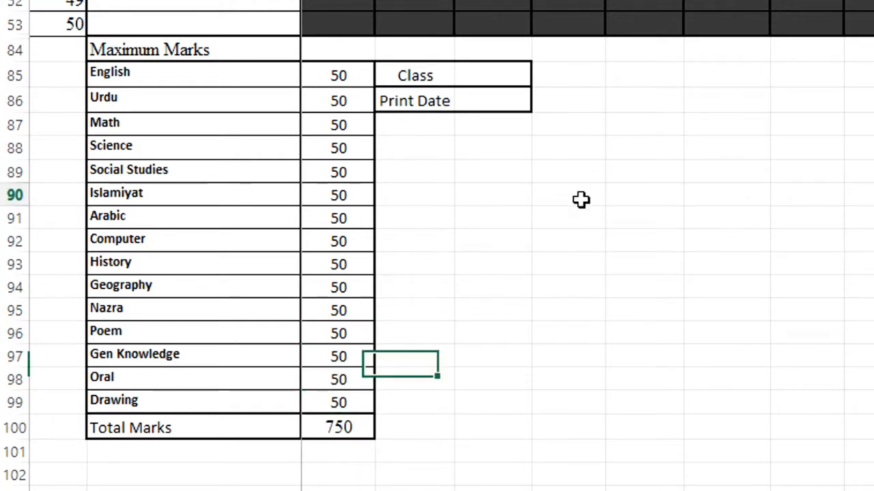
Step: Enter 5th as the class in F85 and select the print date cell F86
click(493, 73)
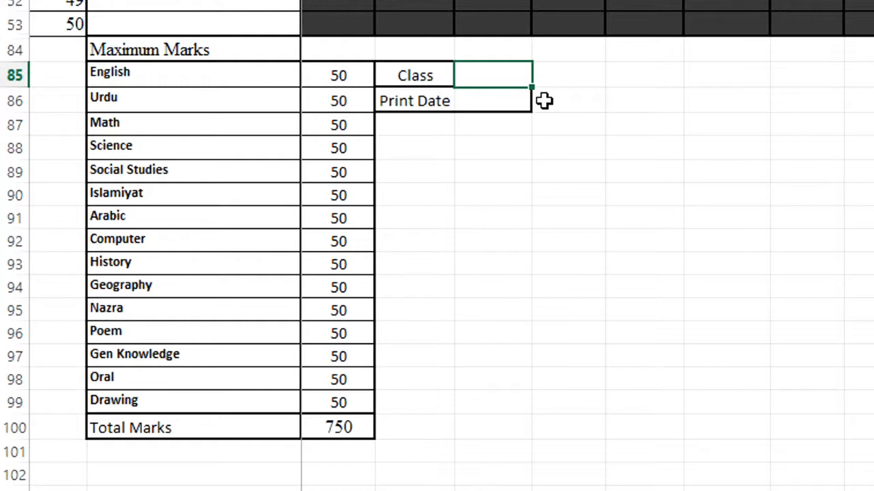
text(9)
text(h)
key(Return)
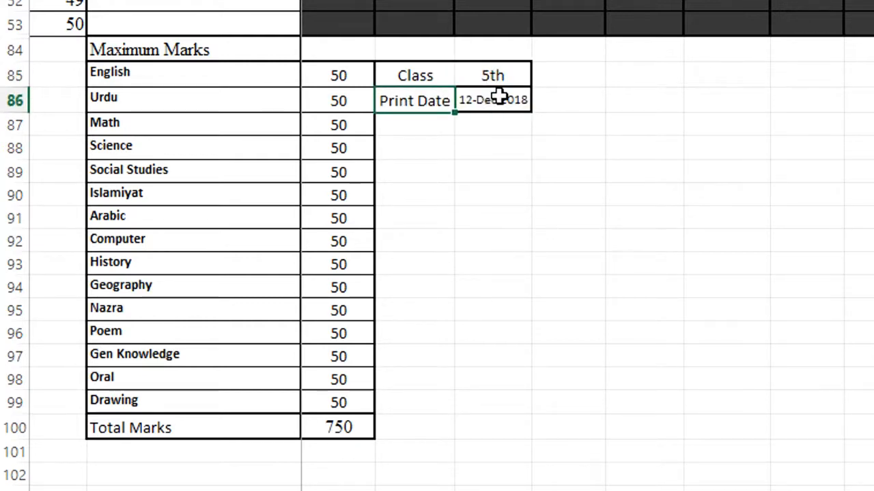
click(495, 97)
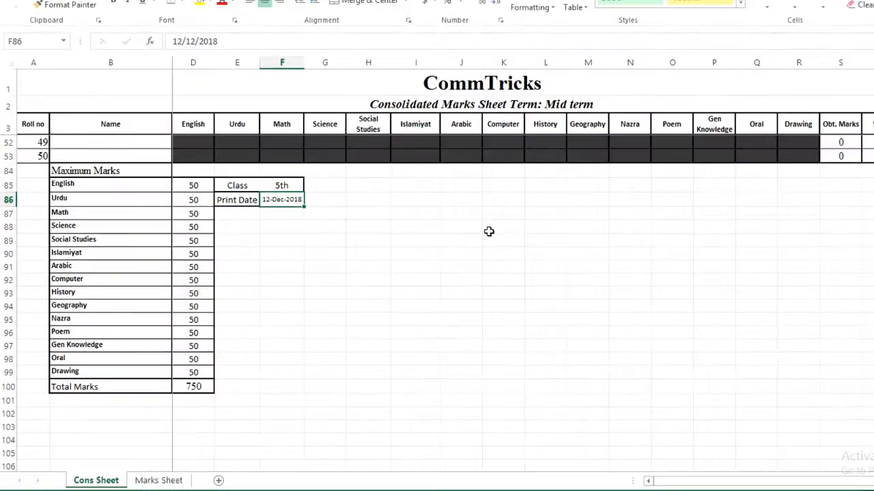
scroll(414, 255, up, 16)
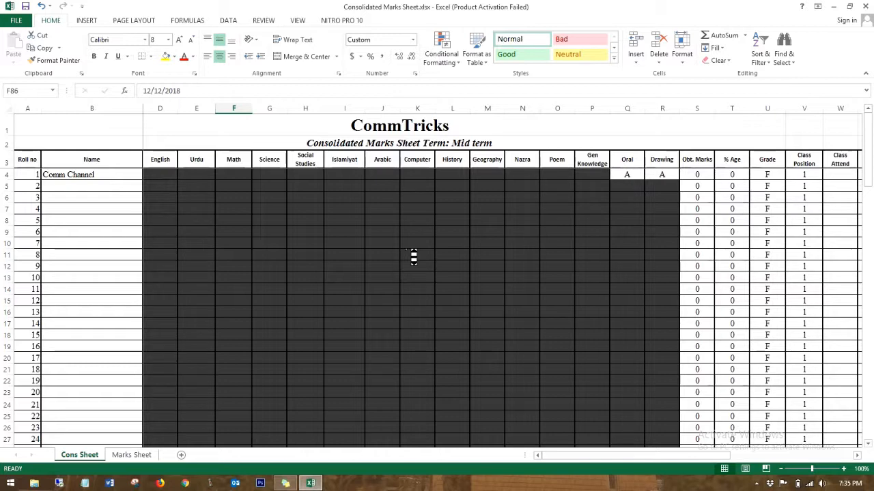
scroll(414, 255, down, 10)
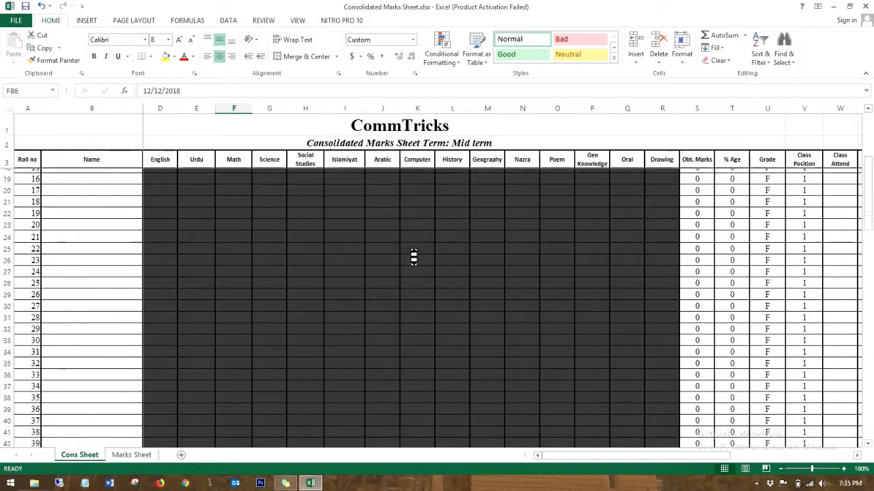
scroll(413, 255, down, 3)
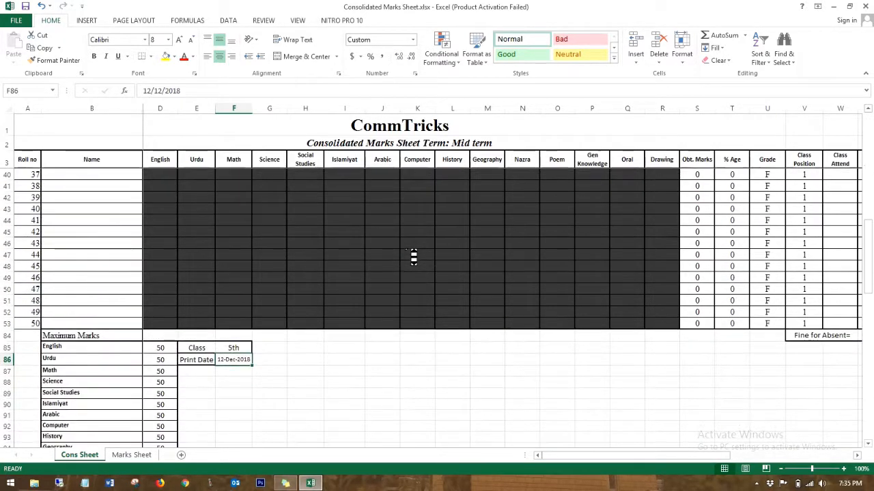
scroll(413, 256, right, 1)
scroll(414, 255, right, 8)
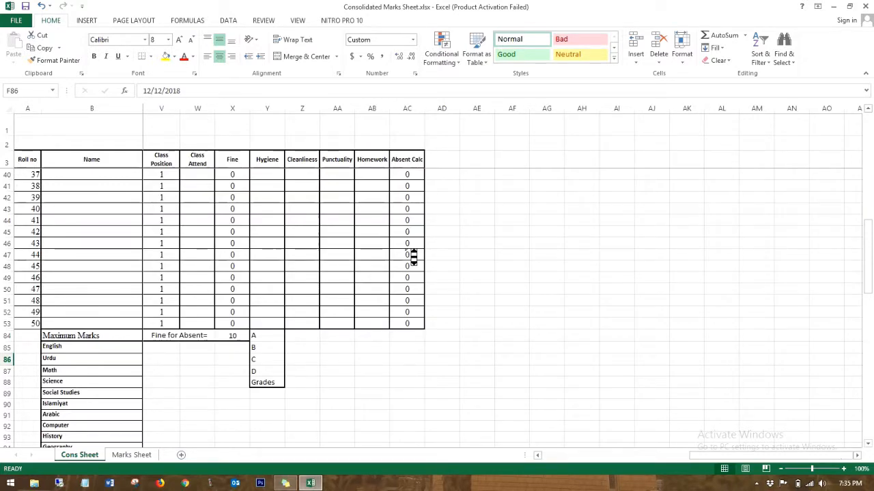
click(537, 456)
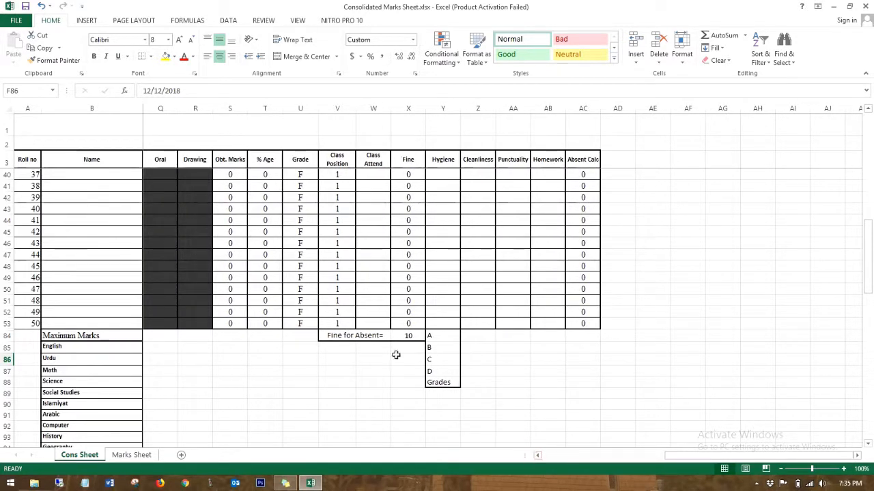
drag(439, 334, 447, 372)
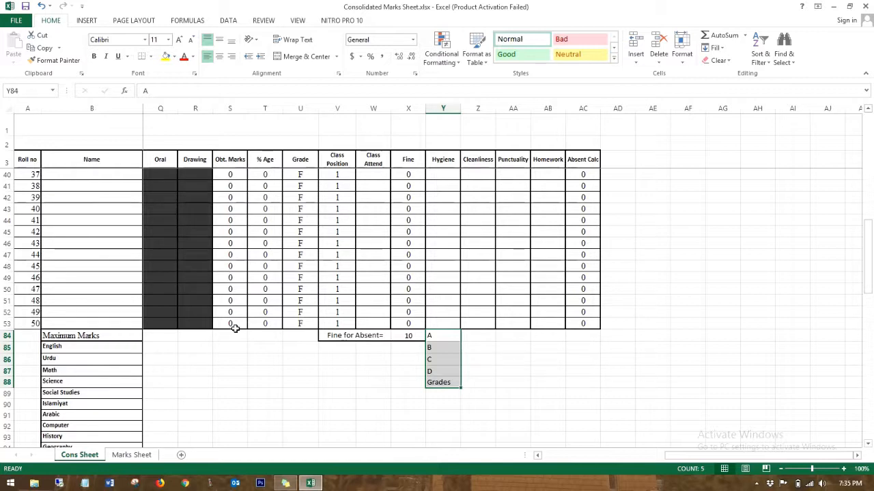
click(264, 371)
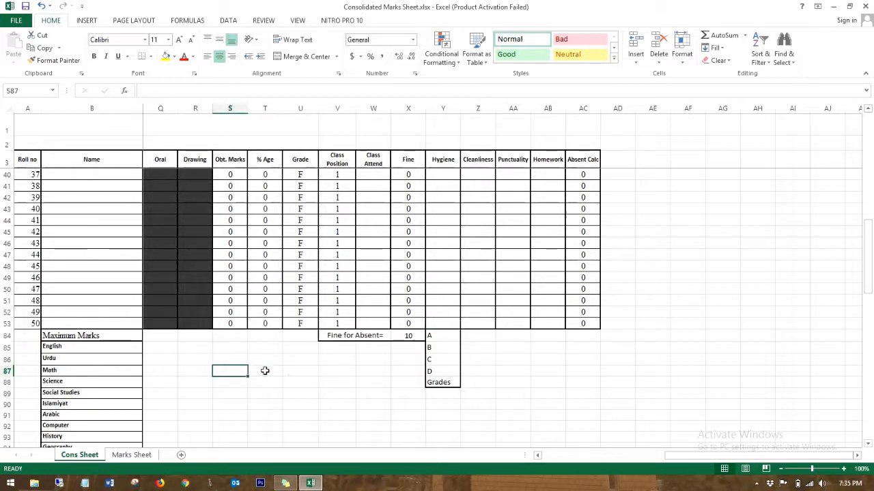
click(130, 455)
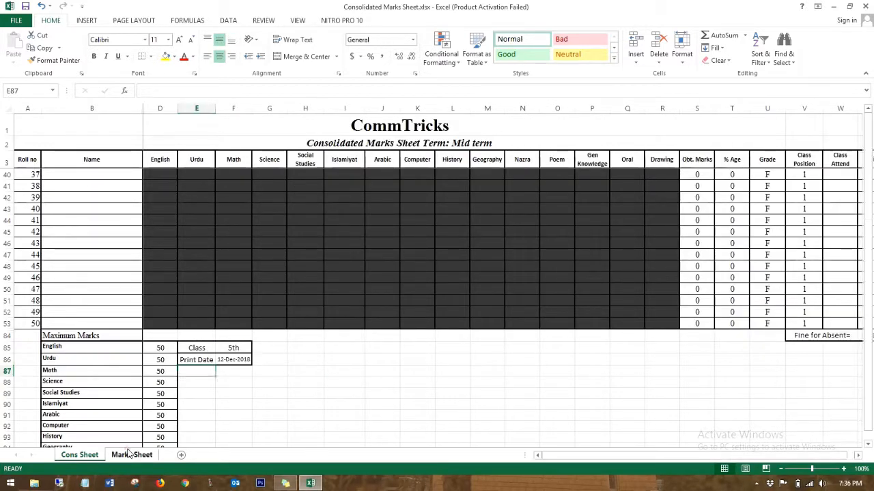
Step: On the Marks Sheet, overwrite the School Name title text box with CommTricks
click(129, 455)
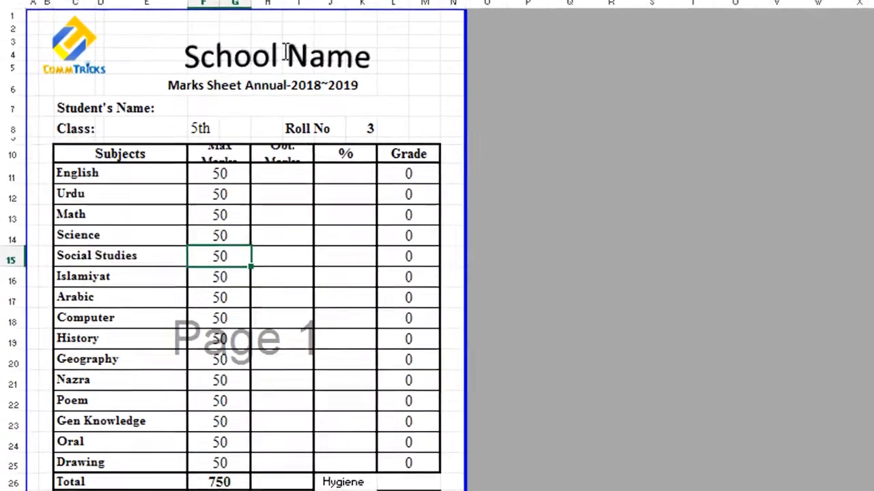
click(60, 54)
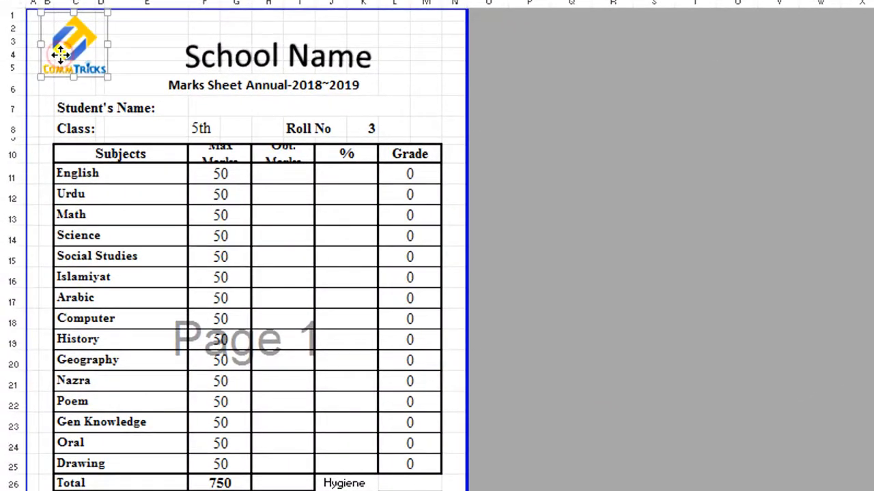
double_click(280, 55)
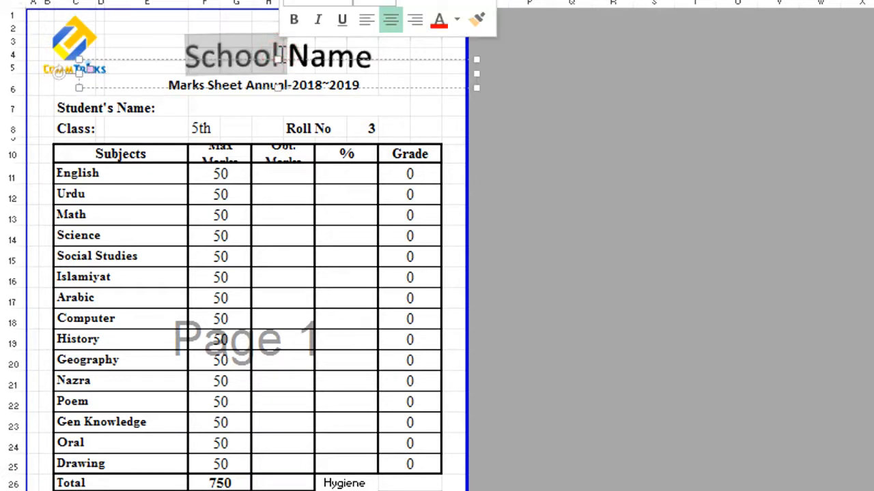
double_click(280, 55)
double_click(281, 54)
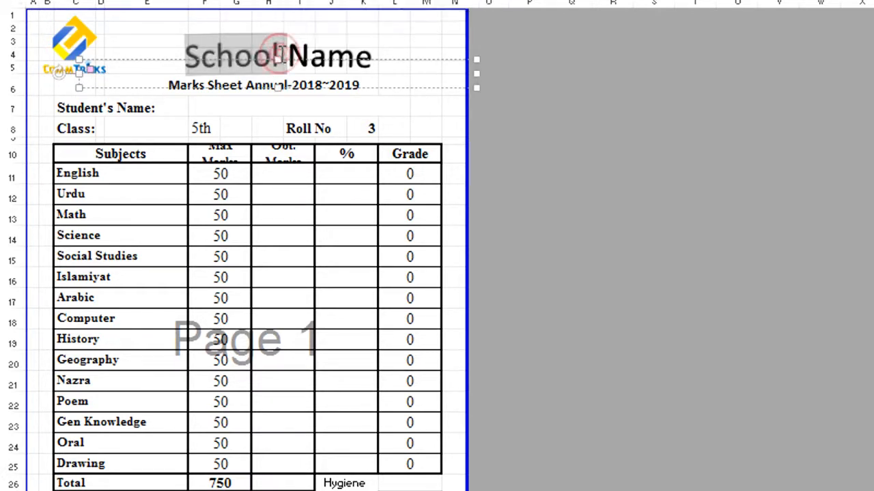
key(Delete)
key(Delete)
key(Delete)
key(Delete)
key(Delete)
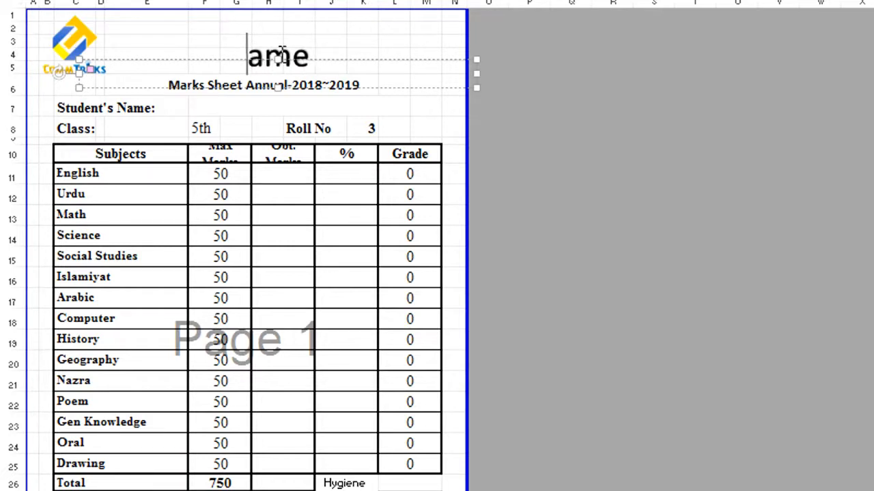
text(CommTricks)
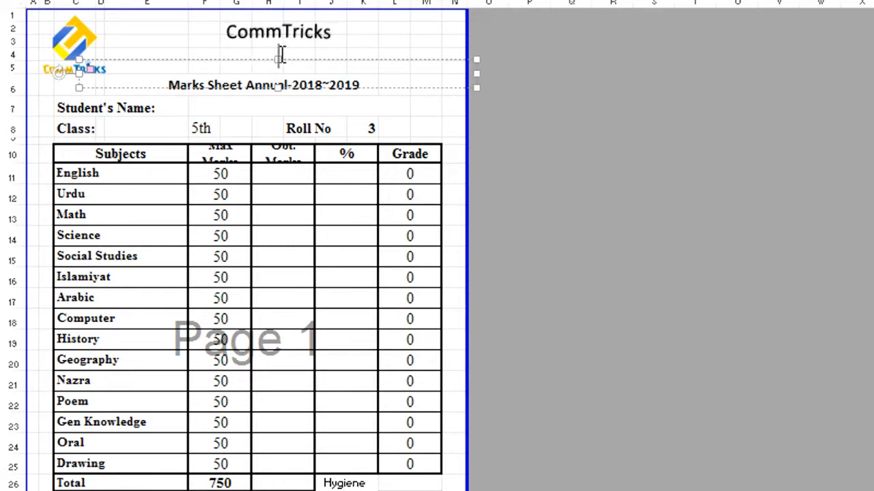
click(419, 105)
click(310, 84)
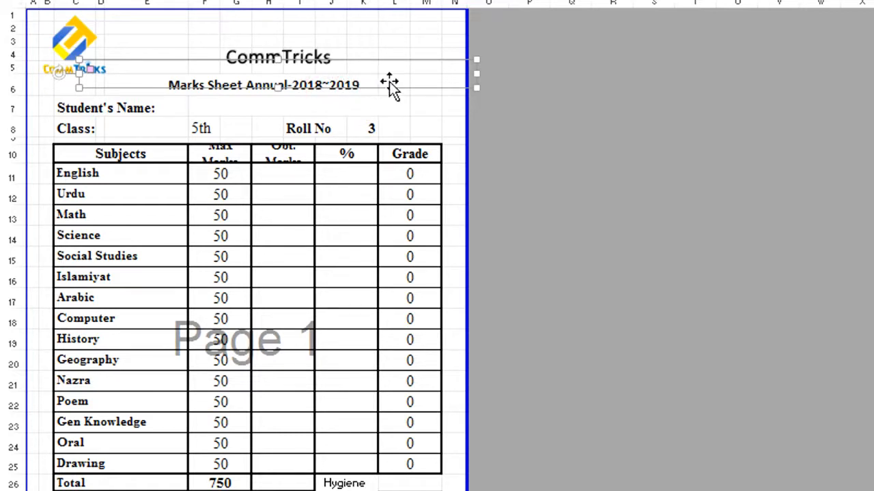
Step: Inspect the Marks Sheet Class cell's link formula ='Cons Sheet'!F85 and the English maximum link
click(355, 109)
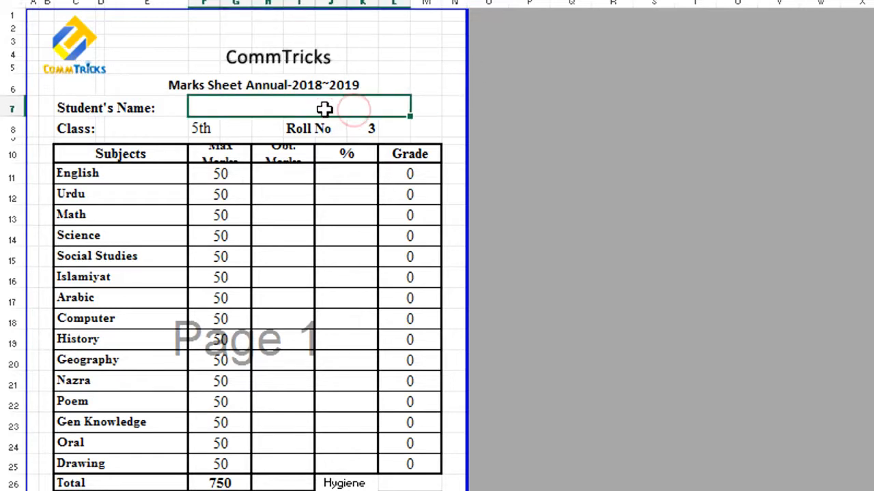
click(75, 51)
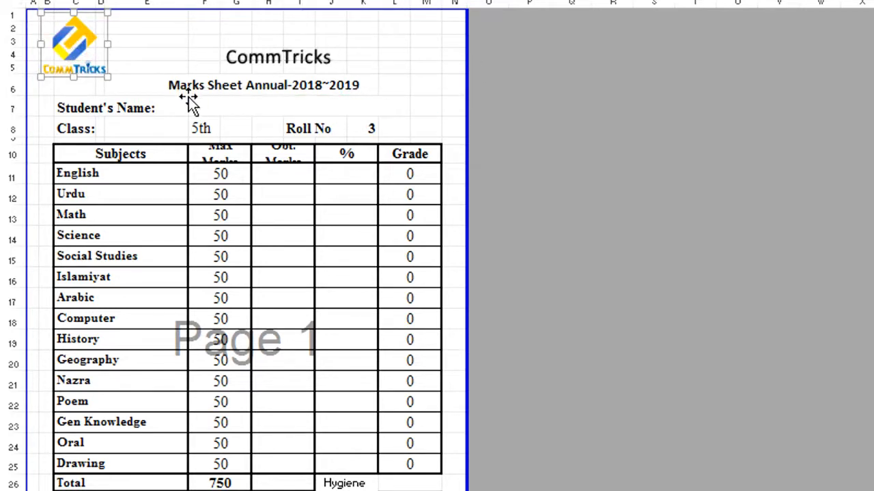
click(210, 108)
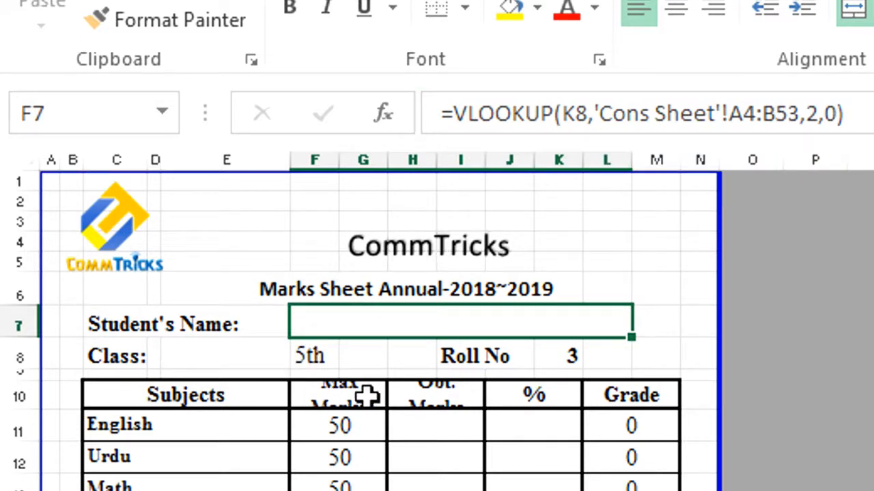
click(312, 356)
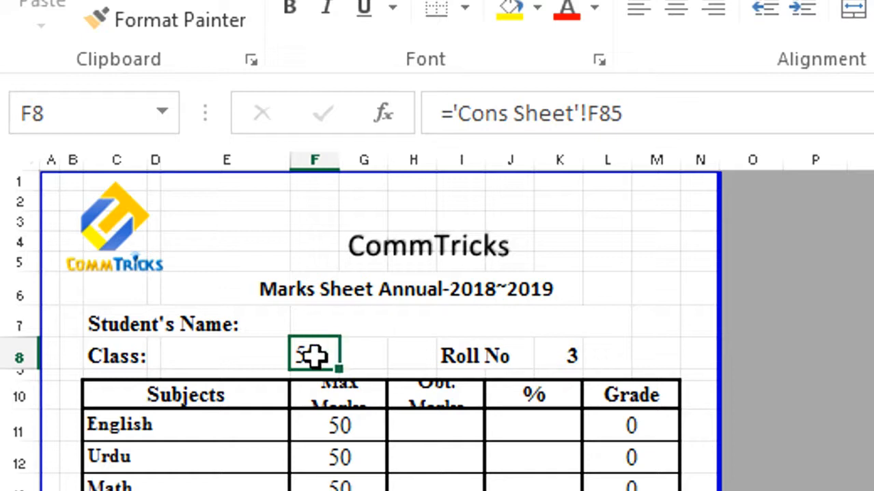
click(336, 424)
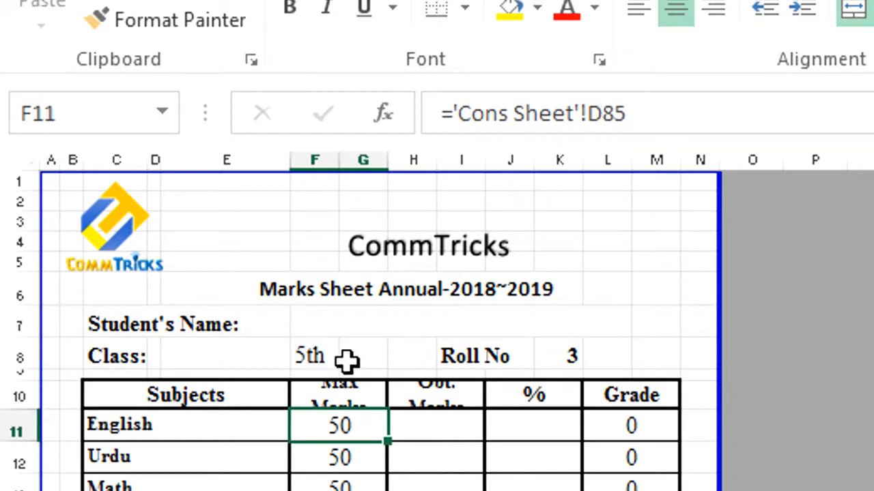
double_click(305, 355)
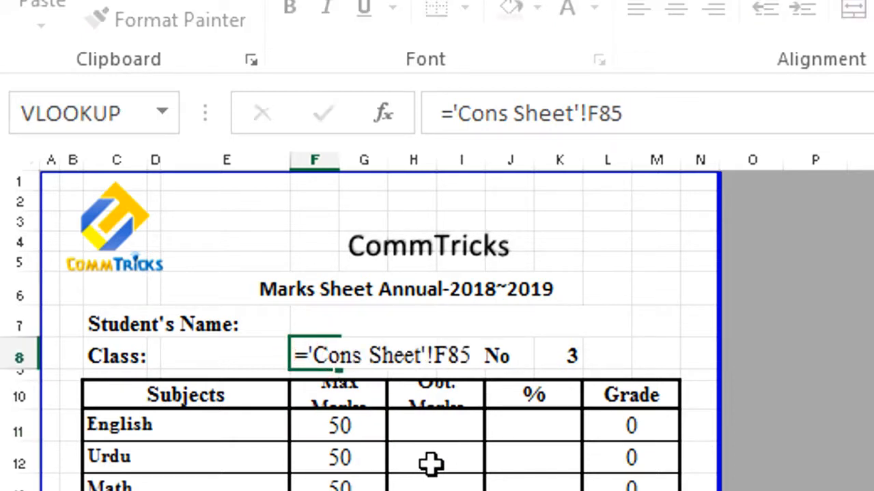
key(Return)
key(Up)
scroll(431, 464, right, 1)
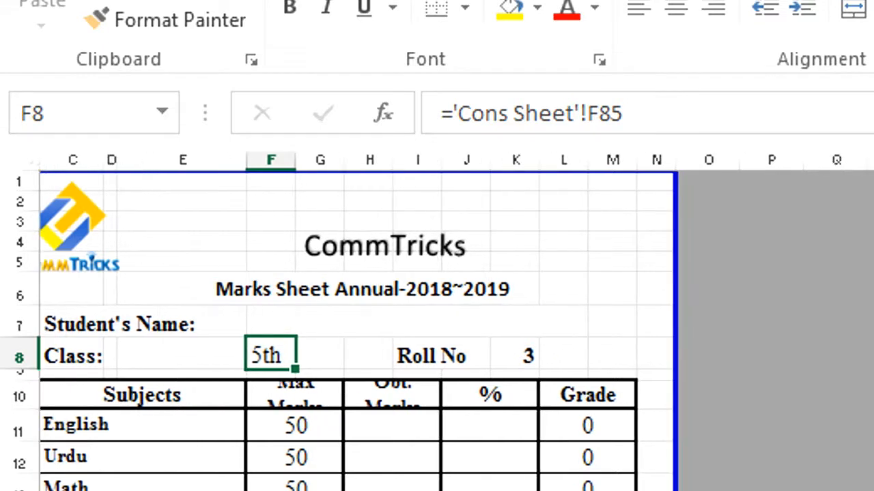
double_click(269, 352)
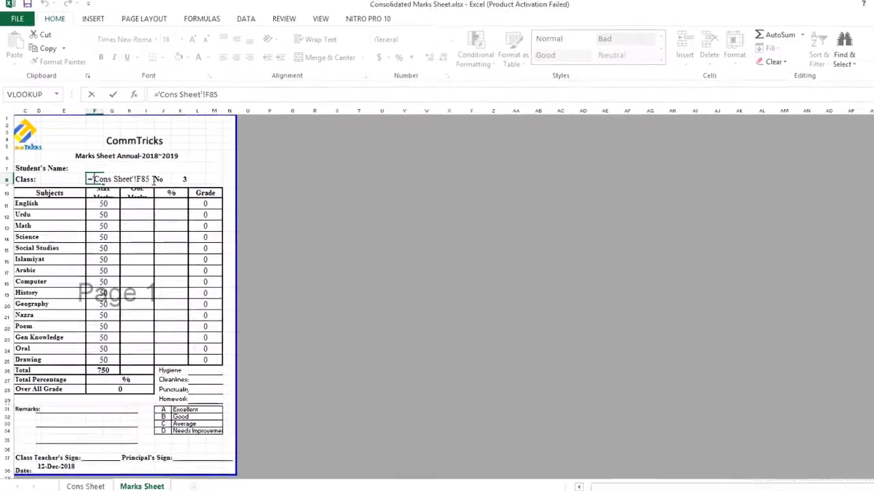
Step: Confirm 5th sits in Cons Sheet cell F85, check the report's English subject, then return to Cons Sheet
click(86, 475)
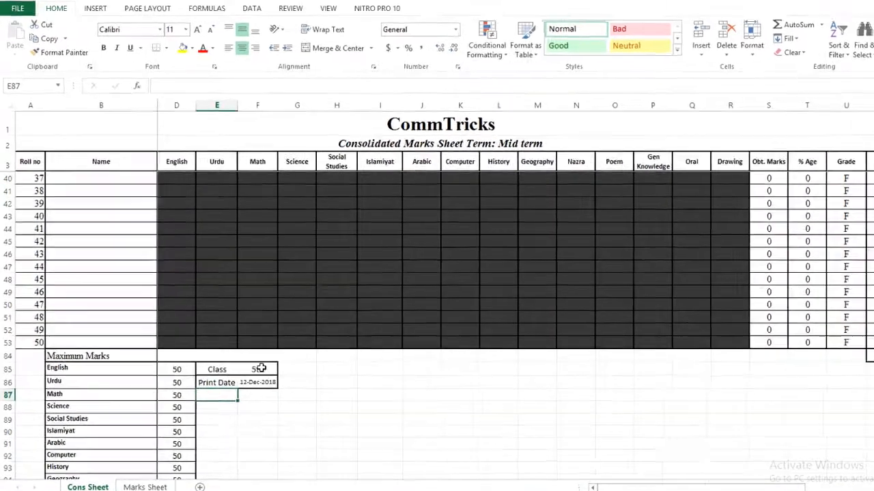
click(243, 362)
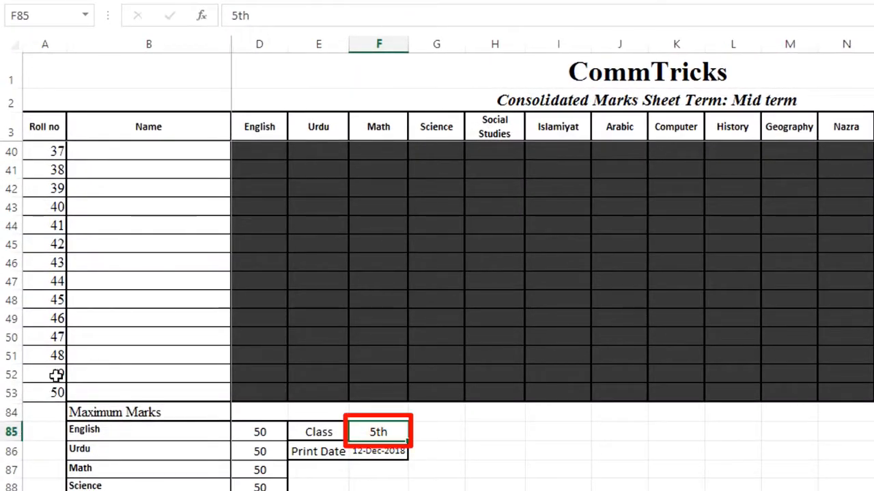
click(39, 15)
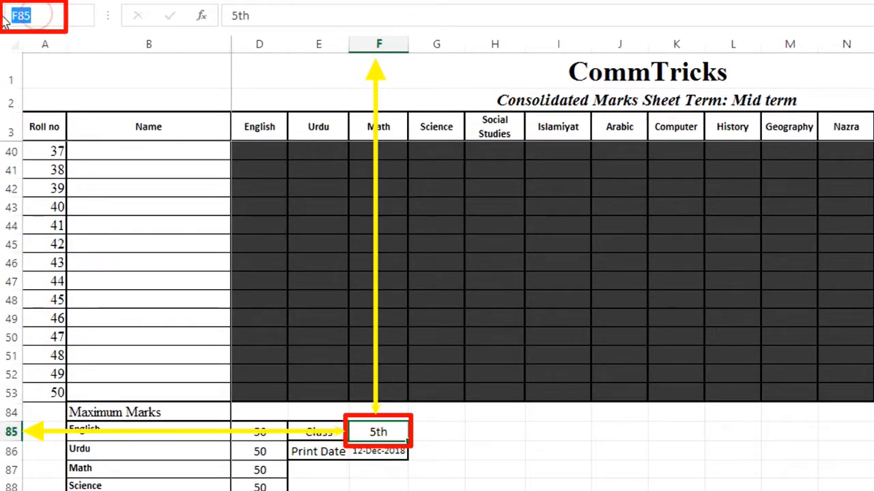
key(Escape)
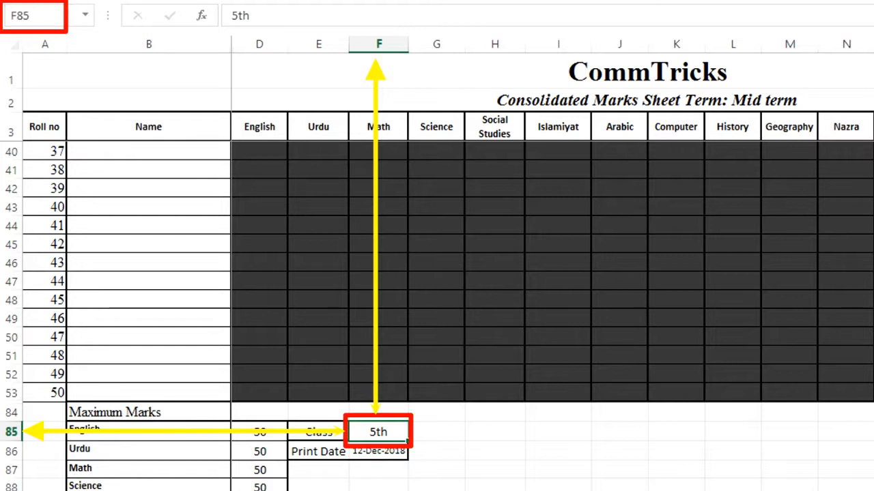
click(439, 449)
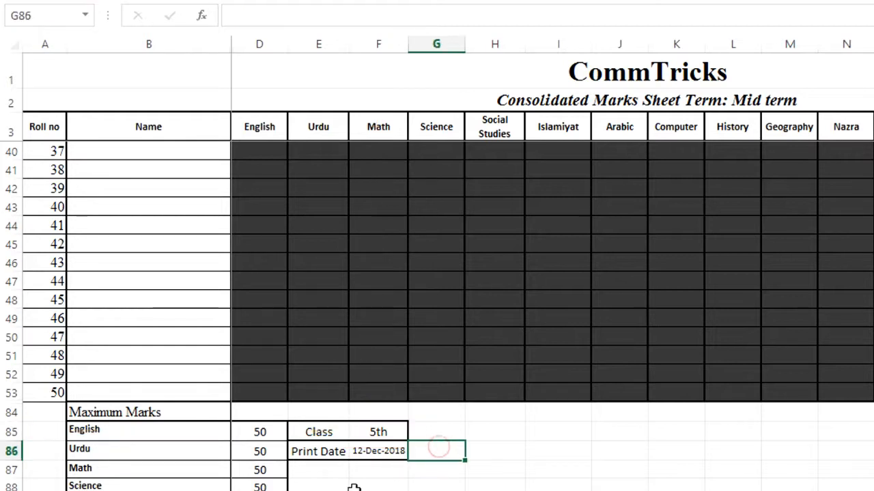
key(ctrl+Page_Down)
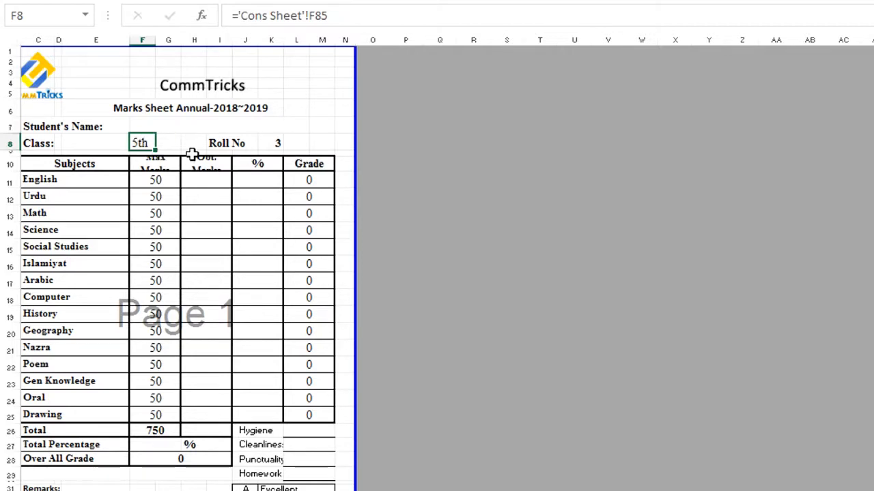
click(74, 180)
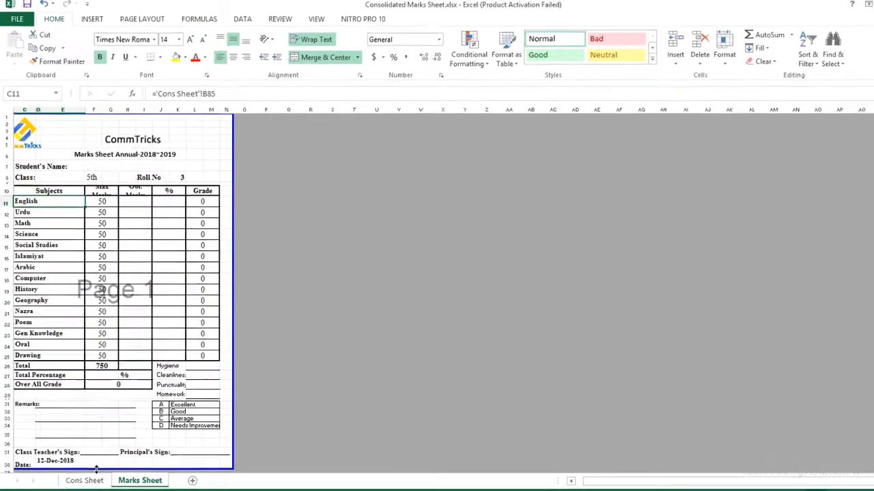
click(83, 478)
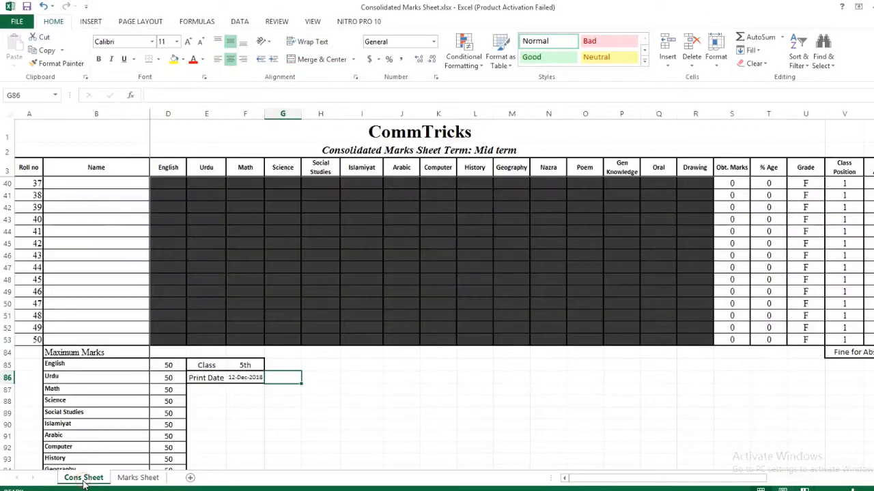
Step: Check that the Maximum Marks English entry in B85 links to header D3
click(89, 370)
scroll(89, 369, down, 4)
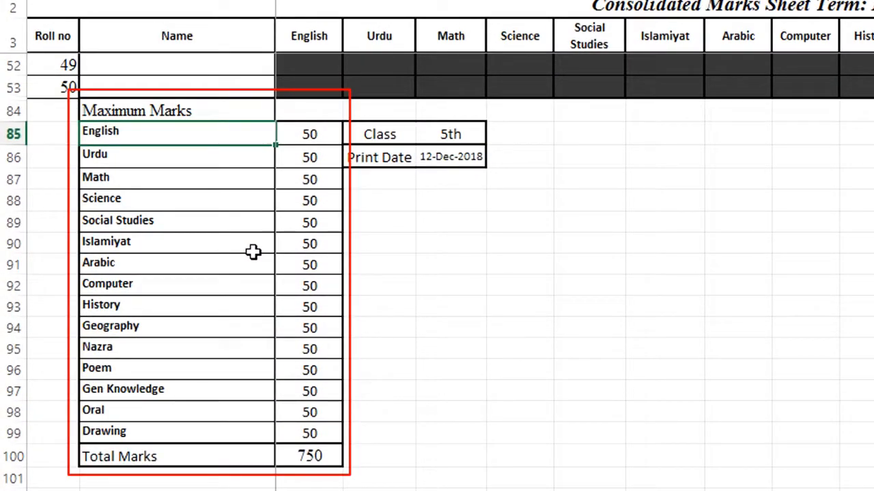
key(F2)
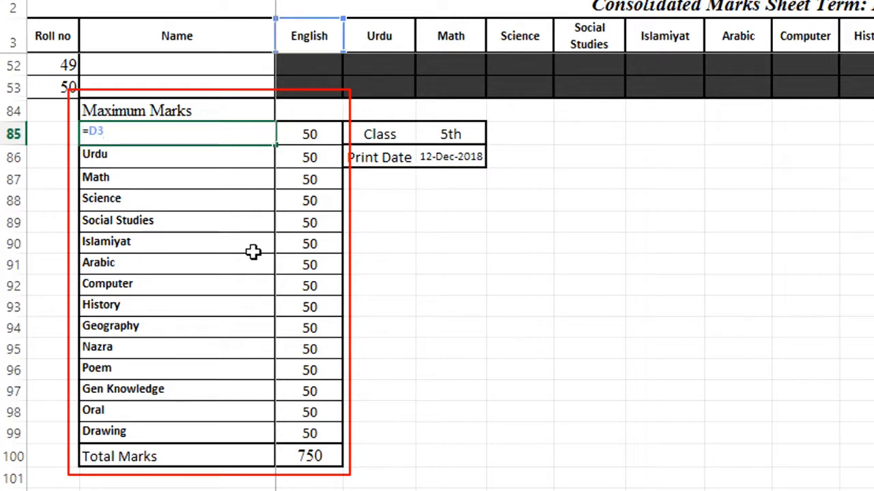
key(Return)
scroll(252, 249, right, 2)
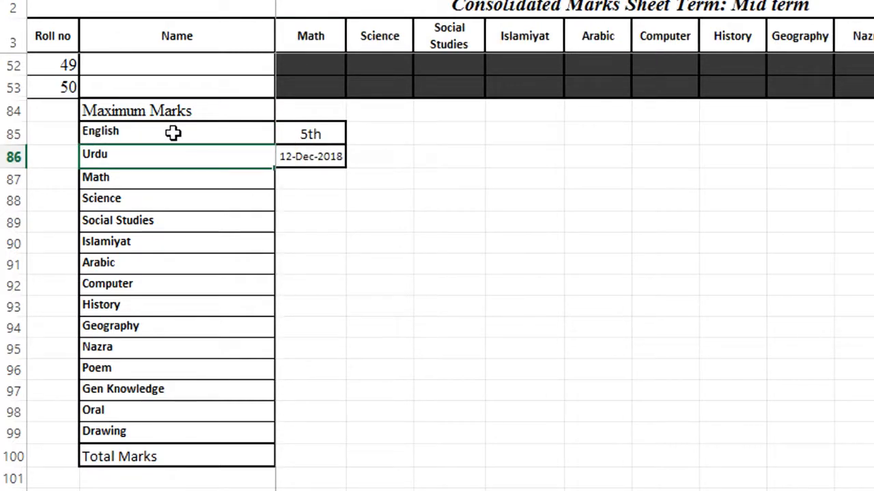
click(172, 133)
scroll(173, 133, left, 2)
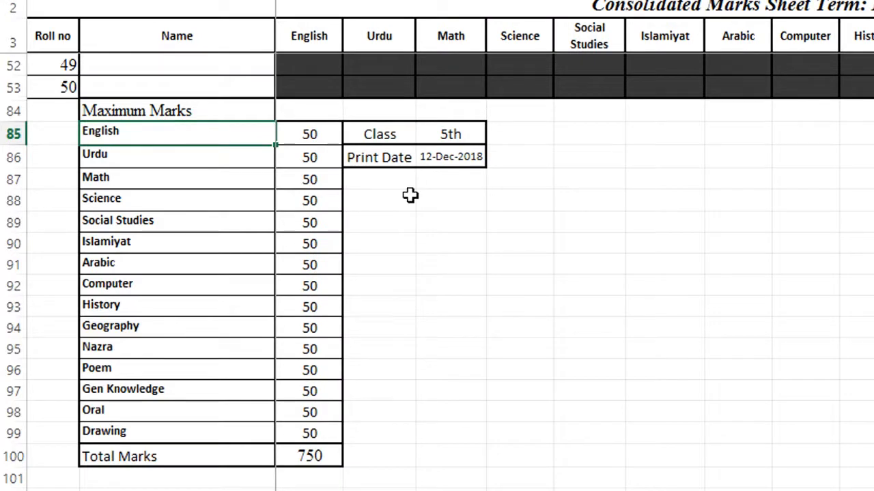
Step: Rename header D3 to 'English Grammar' and confirm B85 updates to match
click(314, 34)
double_click(316, 35)
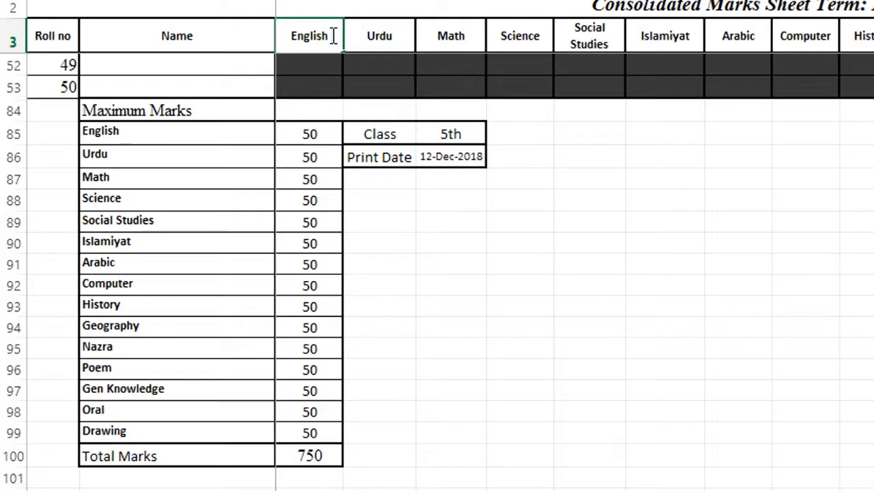
text(Grammar)
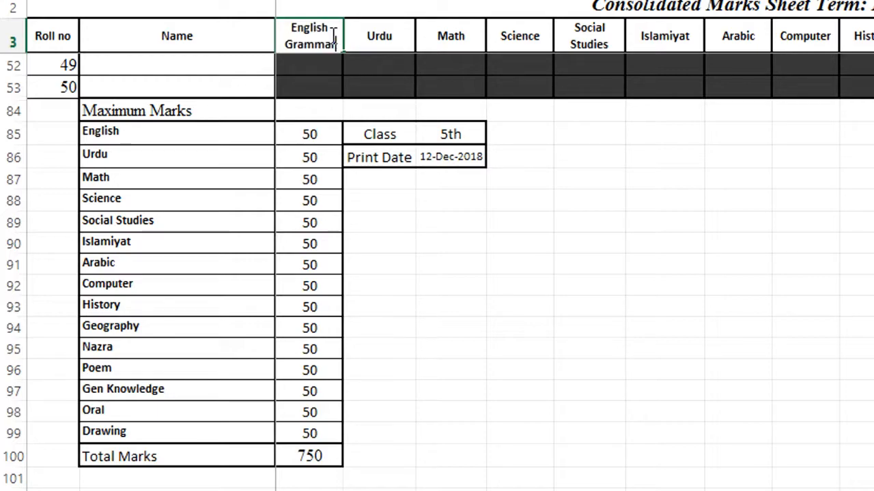
key(Return)
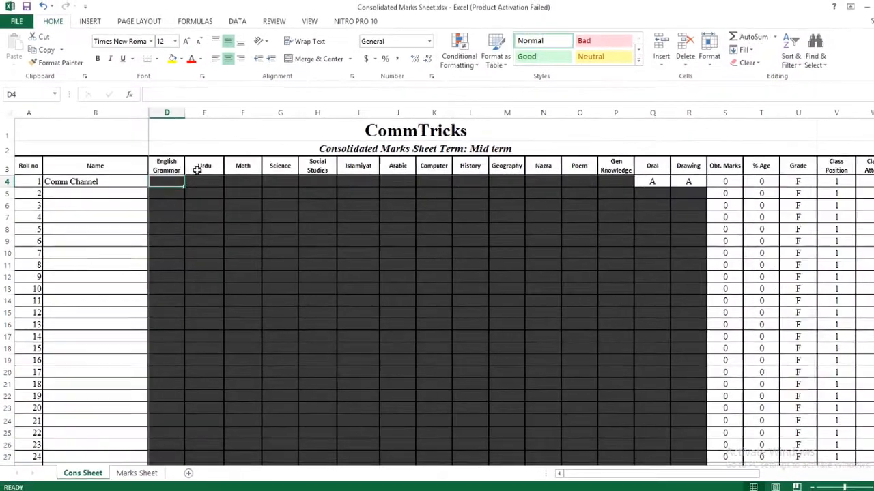
scroll(128, 229, down, 14)
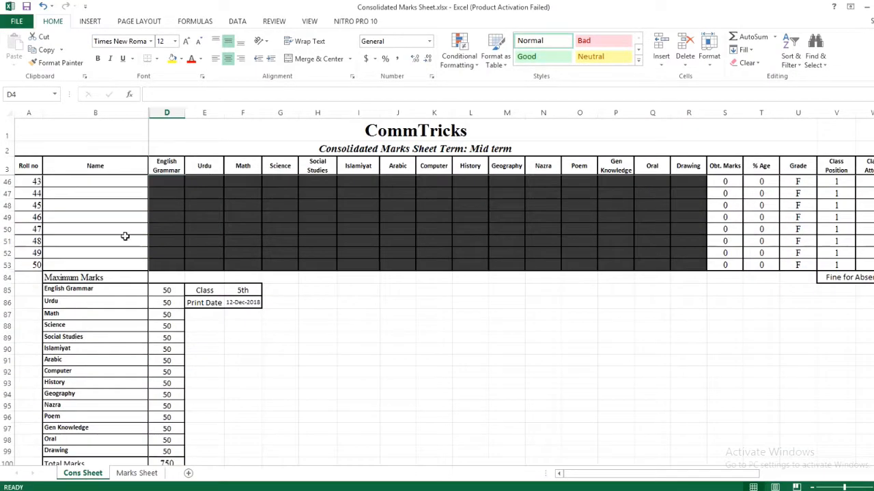
click(97, 292)
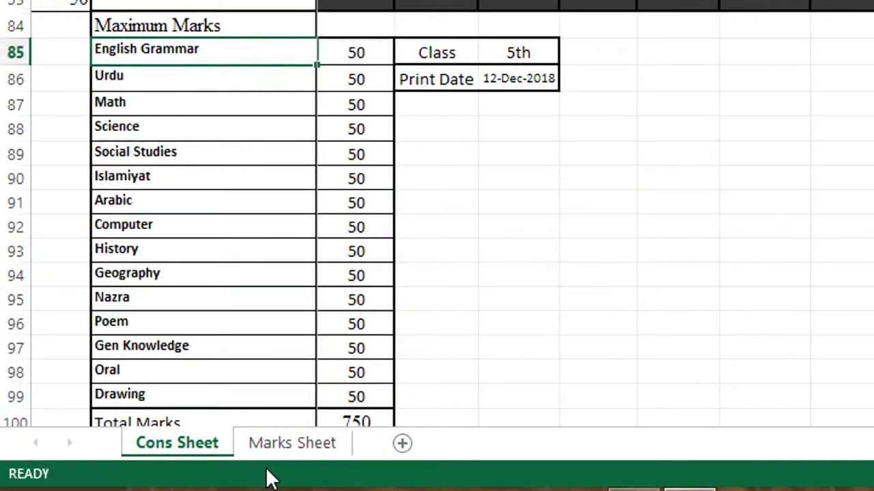
Step: Switch to the Marks Sheet and inspect English Grammar's subject, max-marks and obtained-marks cells
click(301, 458)
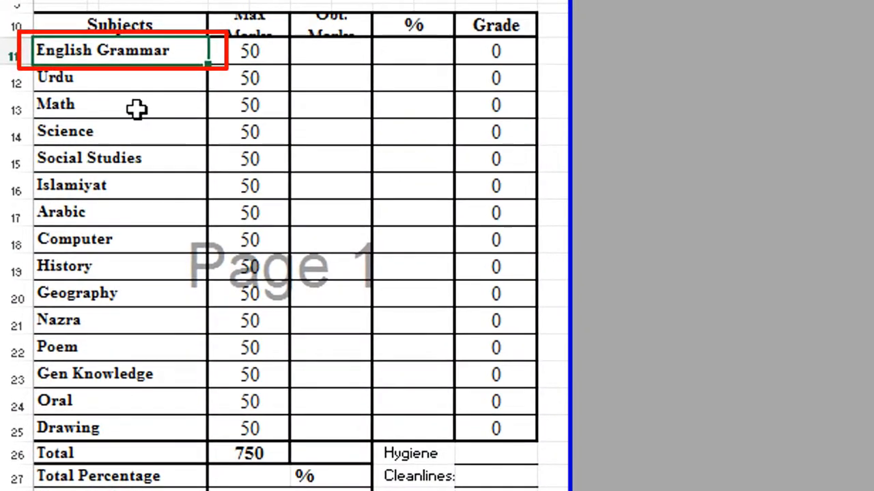
click(166, 82)
key(Up)
key(Right)
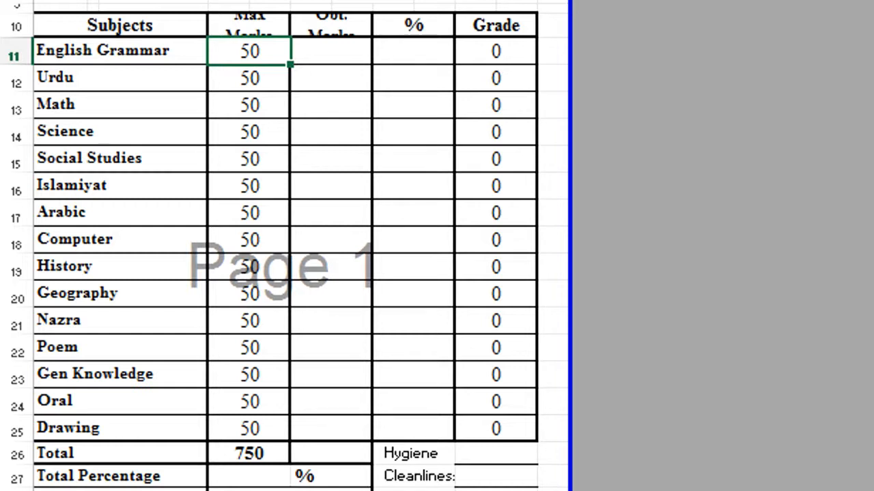
scroll(157, 207, left, 1)
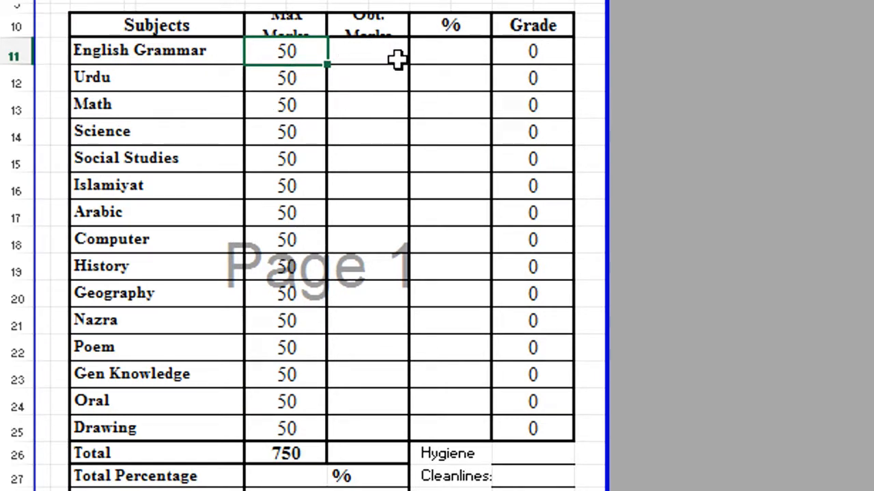
click(361, 46)
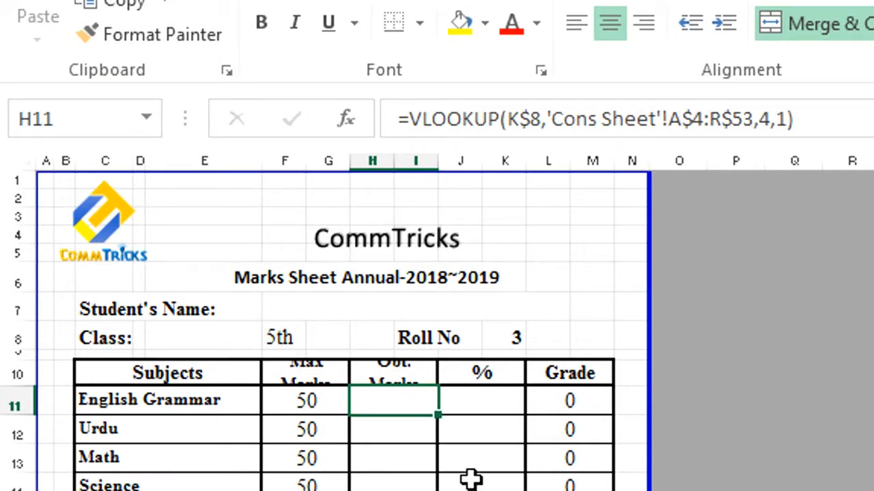
key(Right)
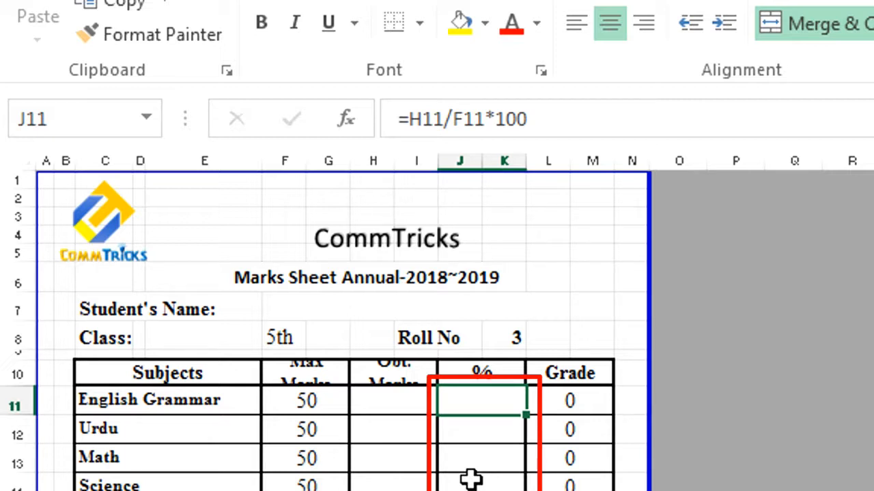
key(Left)
key(Left)
key(Left)
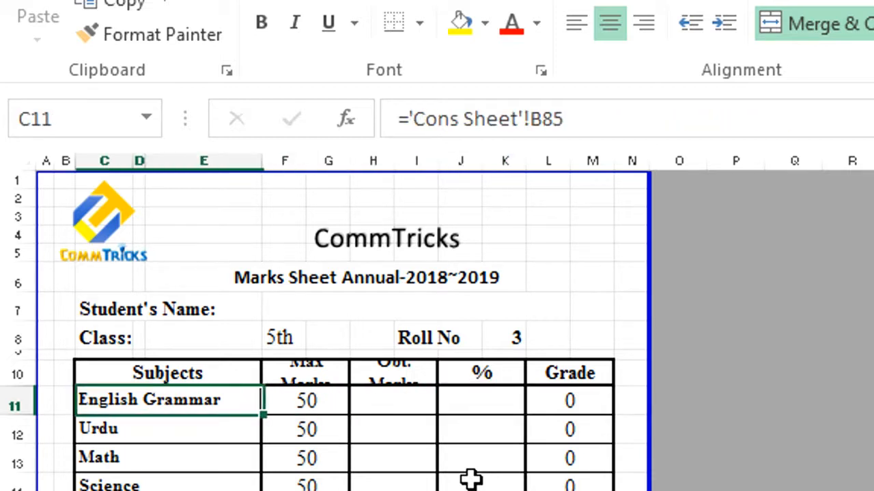
key(Right)
key(Left)
key(Right)
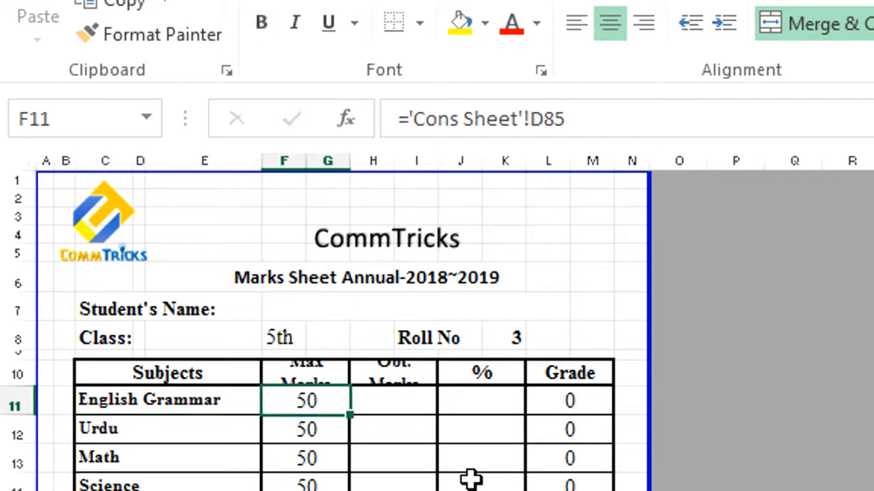
key(Right)
key(Right)
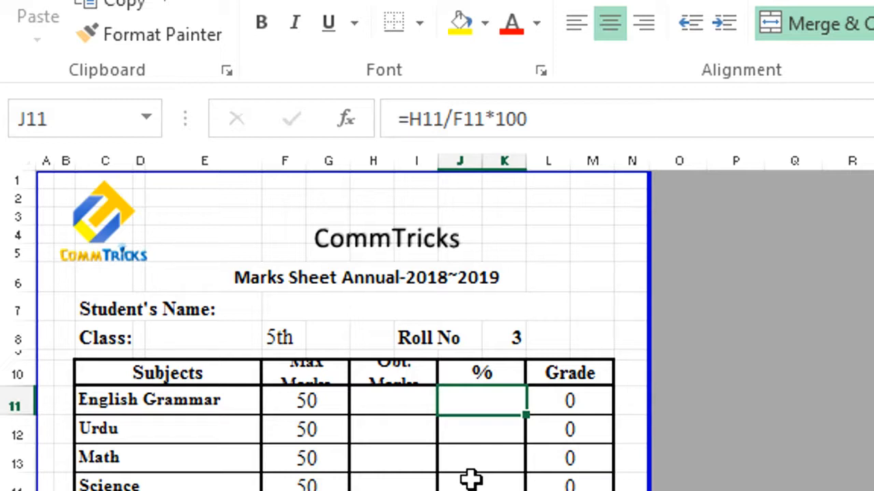
key(Right)
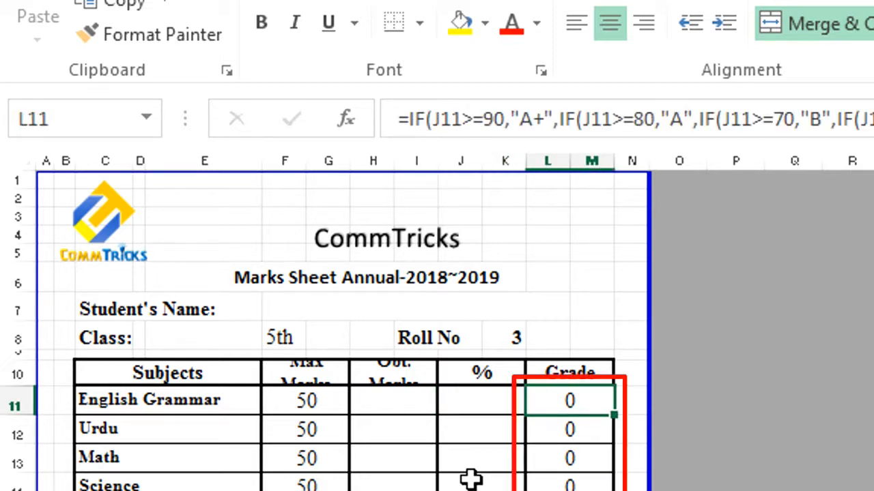
key(Left)
key(Right)
key(Left)
key(Right)
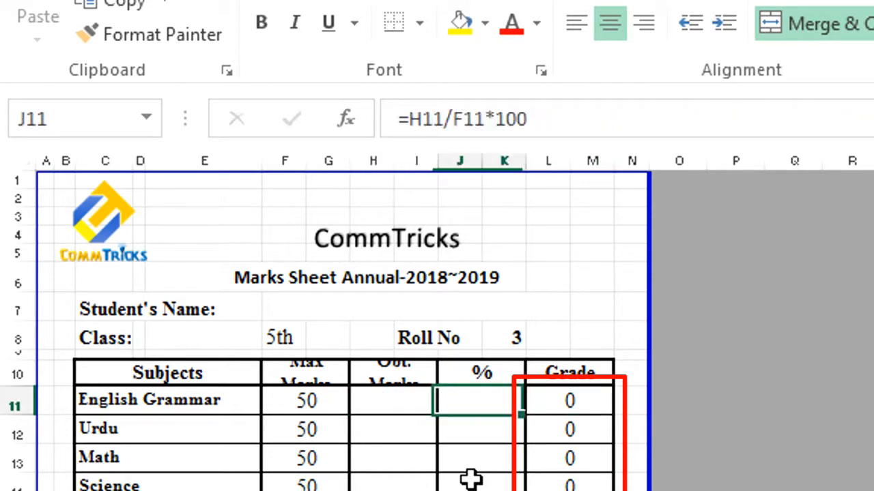
key(Right)
key(Left)
key(Left)
key(Down)
key(Down)
key(Down)
key(Down)
key(Down)
key(Down)
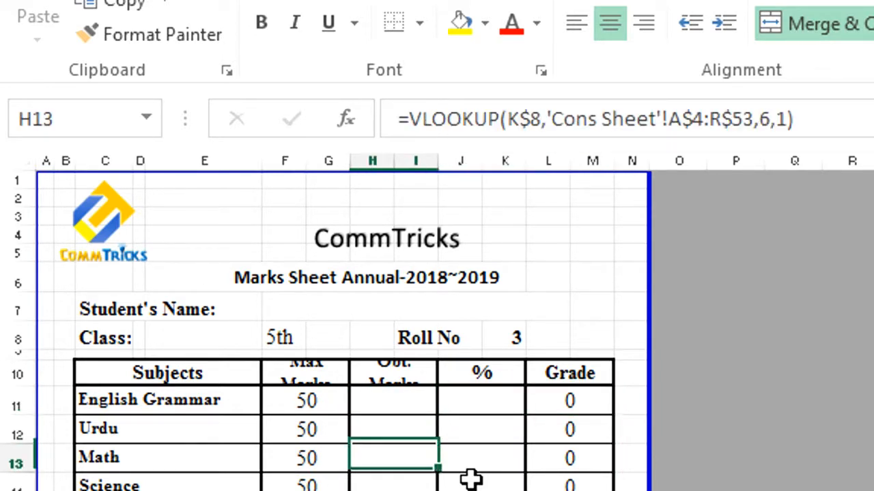
key(Right)
key(Right)
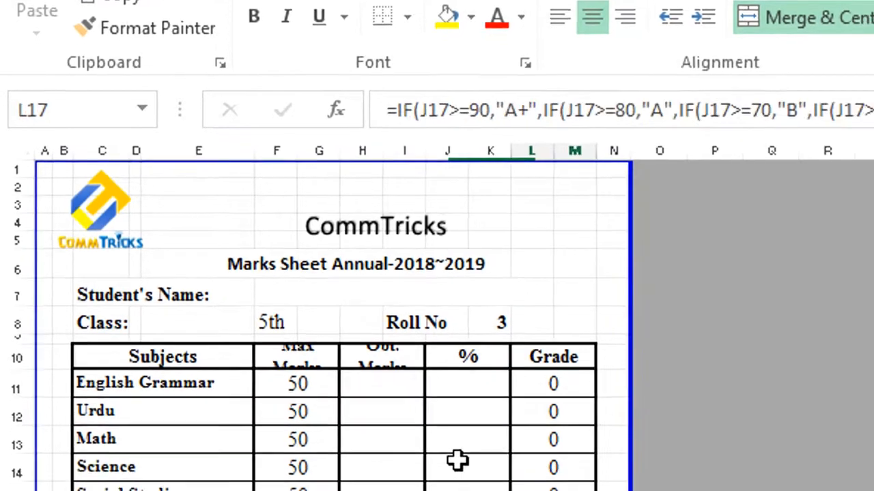
key(Down)
key(Down)
key(Down)
key(Down)
key(Down)
key(Down)
key(Down)
key(Down)
key(Down)
key(Up)
key(Right)
key(Down)
key(Down)
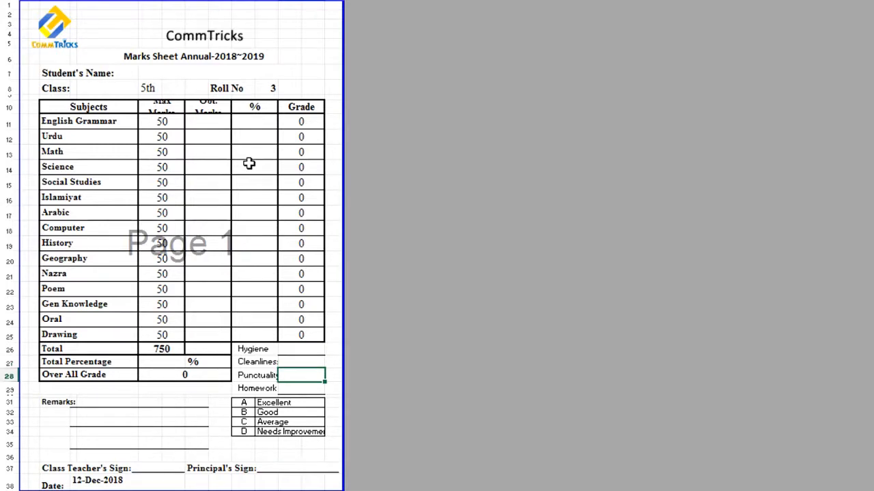
Step: Bottom-align the 12-Dec-2018 date cell below the Remarks lines, then select the 750 Max Marks total
key(Down)
key(Down)
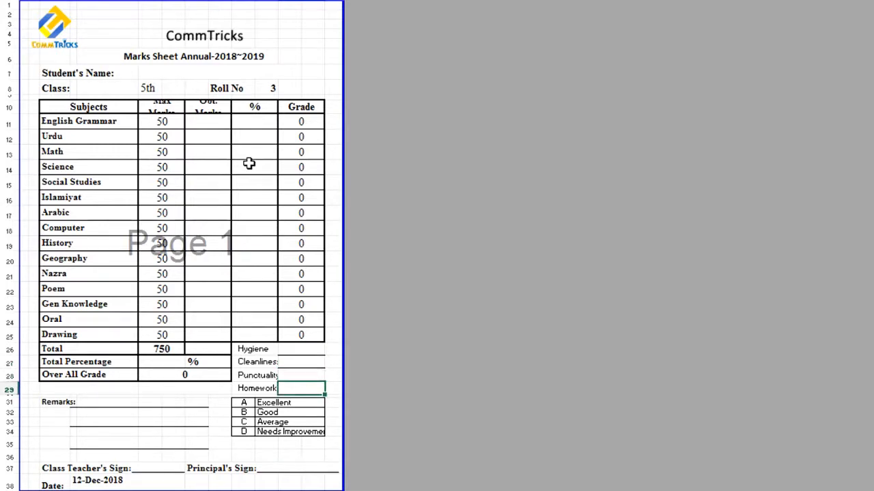
key(Up)
key(Up)
key(Up)
key(Up)
key(Down)
key(Down)
key(Down)
key(Down)
key(Down)
key(Down)
key(Left)
key(Left)
key(Left)
key(Left)
key(Left)
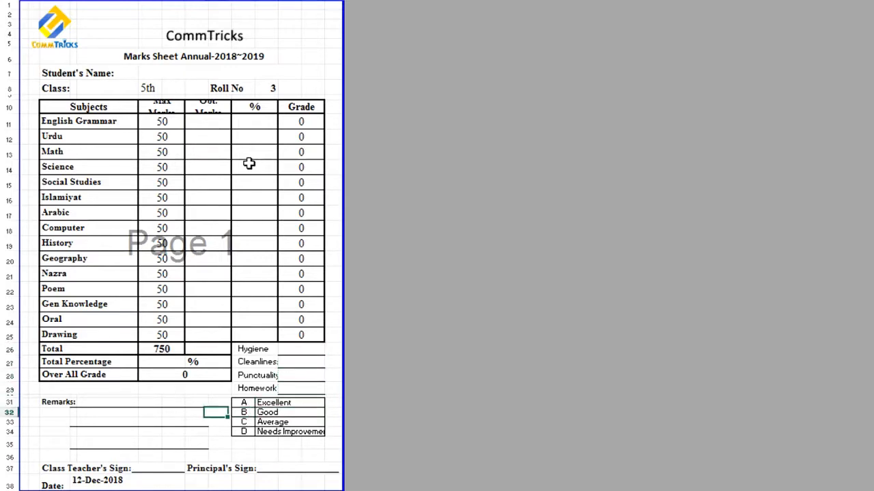
key(Down)
key(Down)
key(Down)
key(Down)
key(Down)
key(Down)
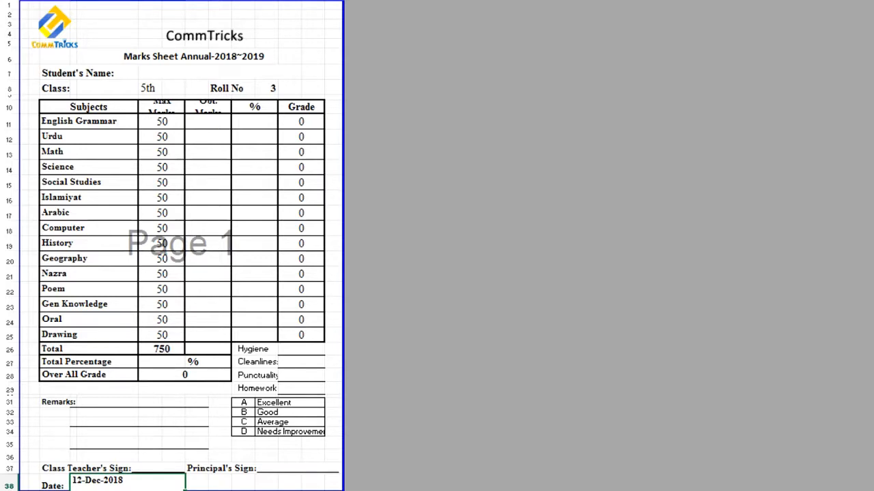
key(alt+h)
key(a)
key(b)
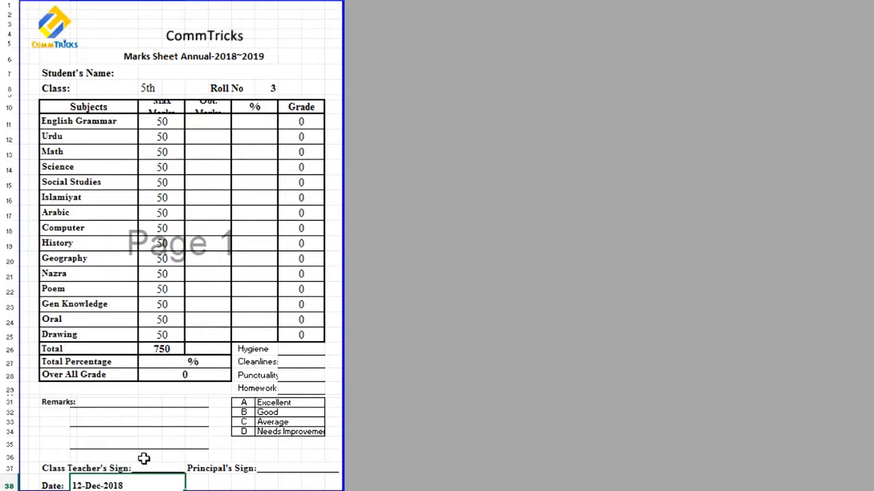
click(162, 348)
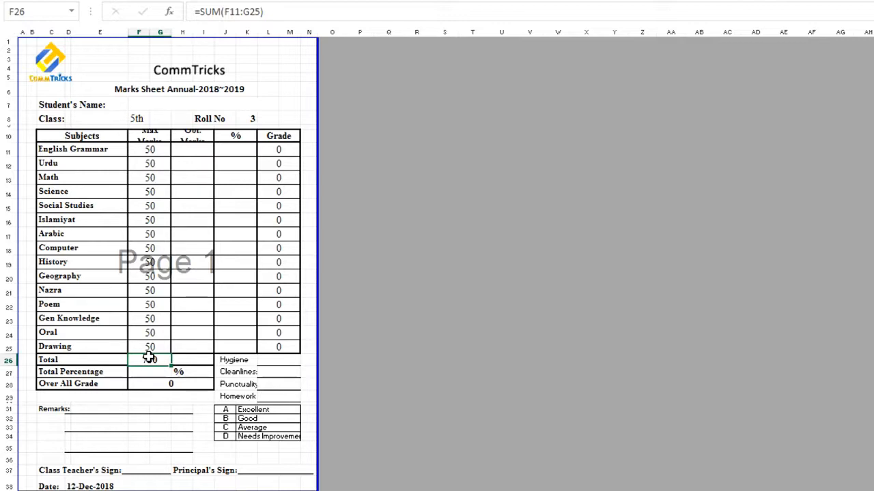
Step: Review the max-marks links, subject VLOOKUPs, and the total, percentage and overall grade formulas
click(157, 150)
click(152, 234)
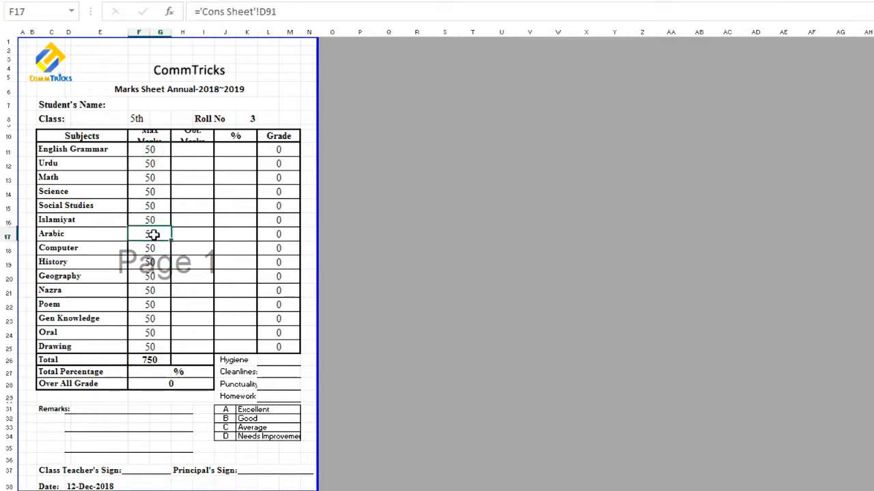
click(208, 187)
click(205, 250)
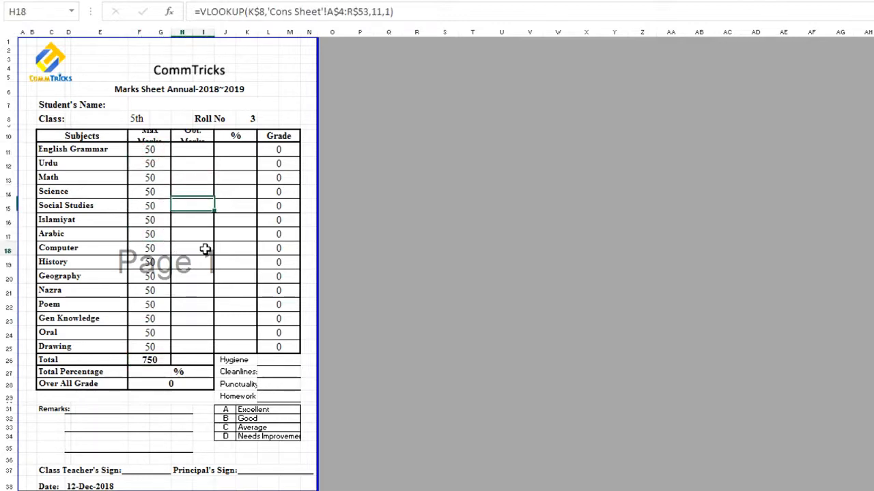
click(208, 301)
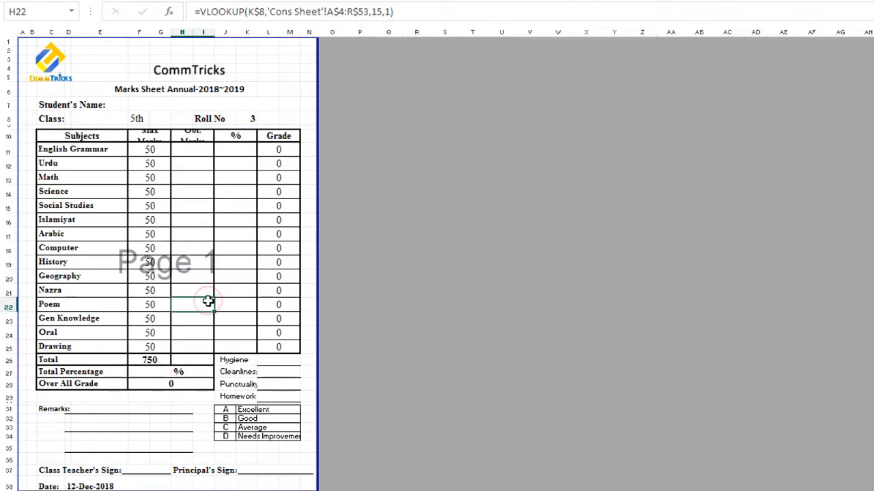
click(142, 359)
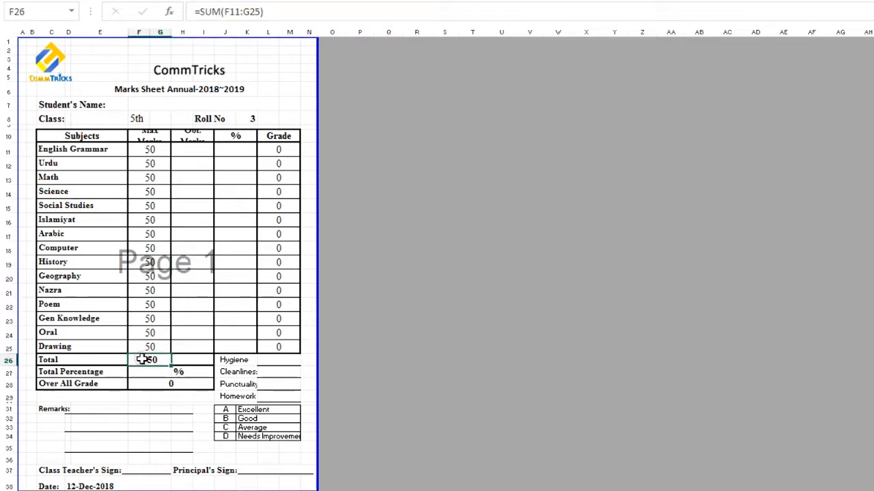
click(195, 362)
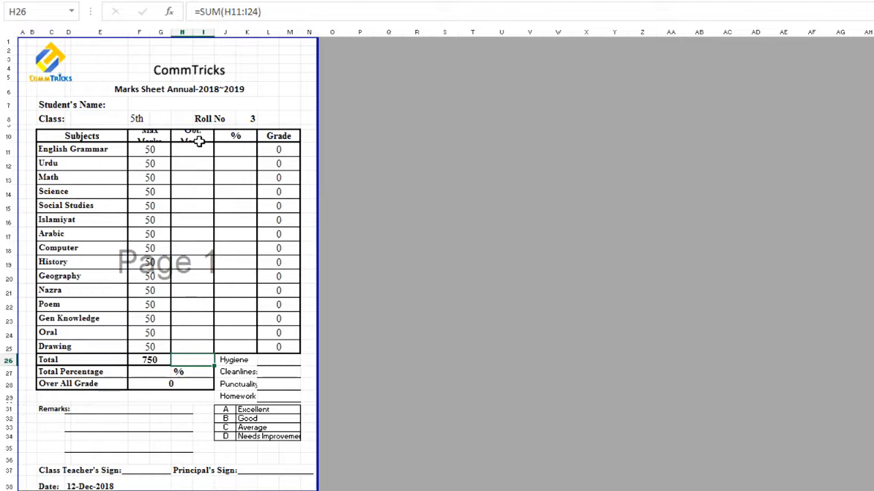
click(144, 371)
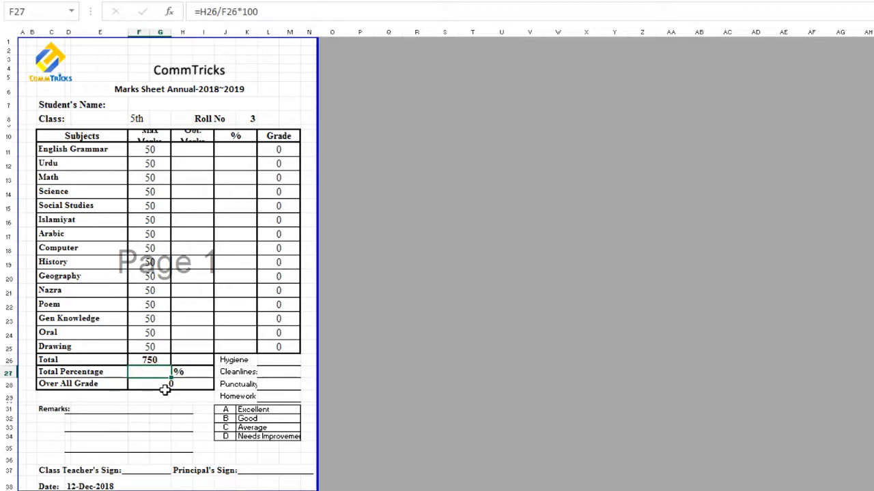
click(177, 384)
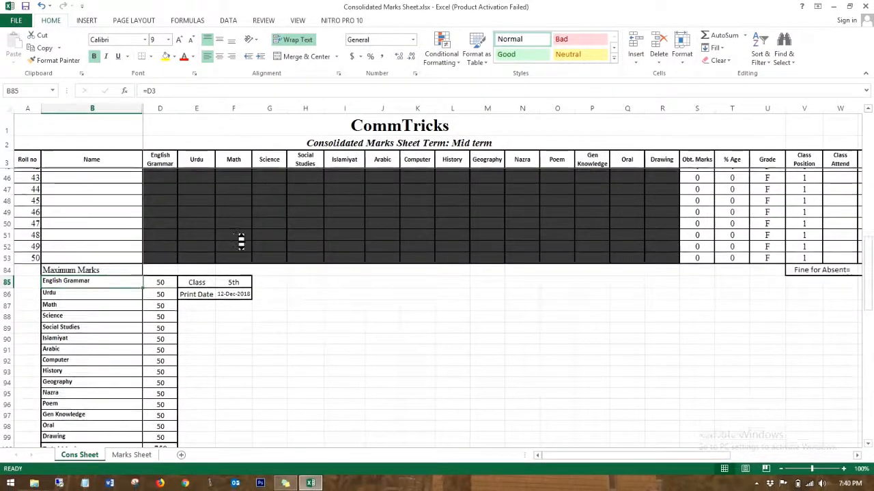
Step: Enter roll 1's fifteen subject marks across D4:R4 (20, 45, 35 … 15, 20)
scroll(241, 241, up, 15)
click(156, 177)
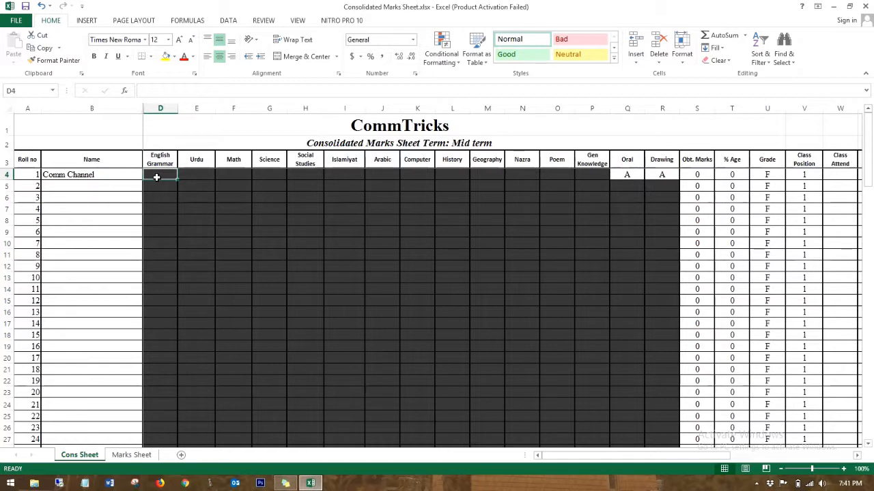
text(A)
key(BackSpace)
text(20	45	35	20	15	35	45)
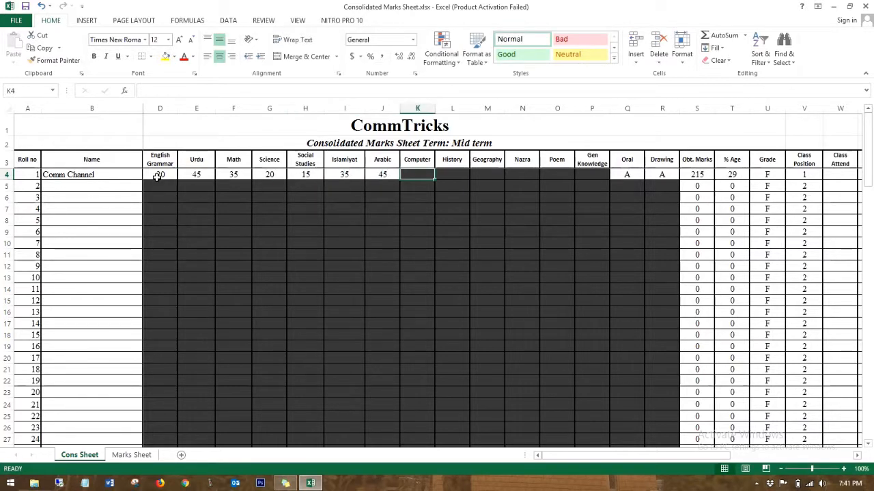
text(	48	24	36	14	12	)
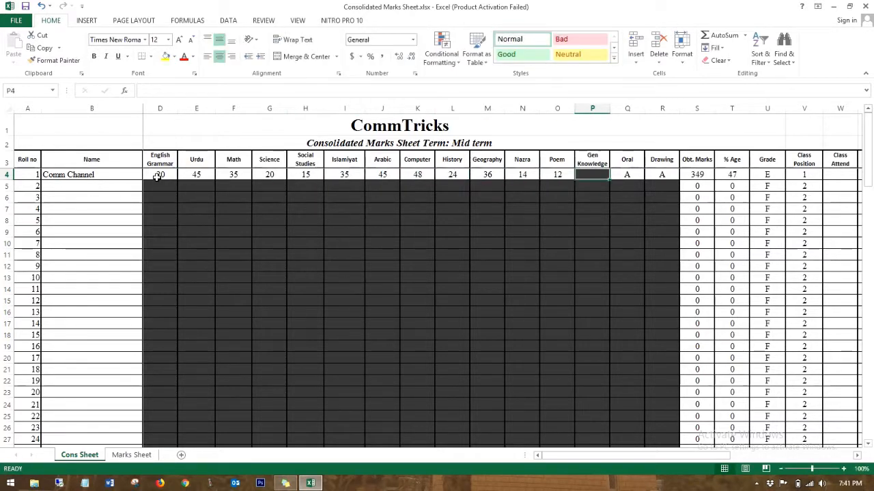
text(16	15	20)
key(Return)
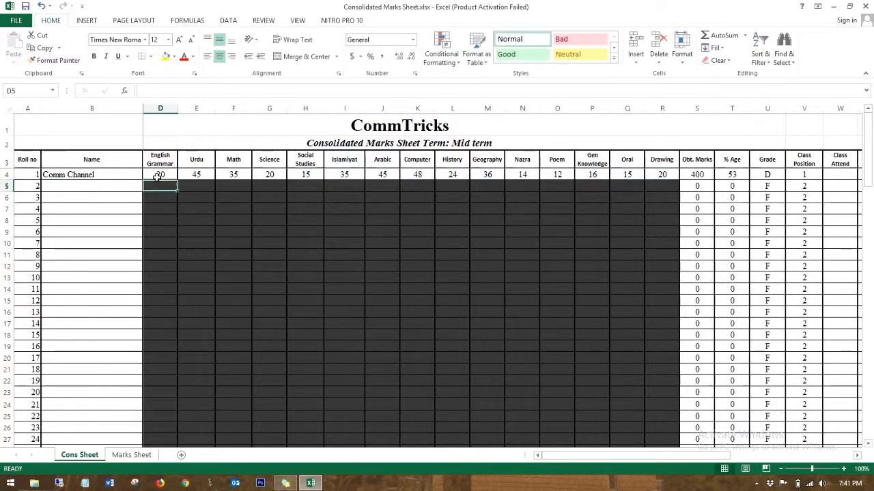
Step: Add the second student's name in B5 and fifteen marks across D5:R5 (25, 35, 45 … 17)
click(94, 187)
text(Comm Tube)
key(Tab)
text(25	35	45	7	15	)
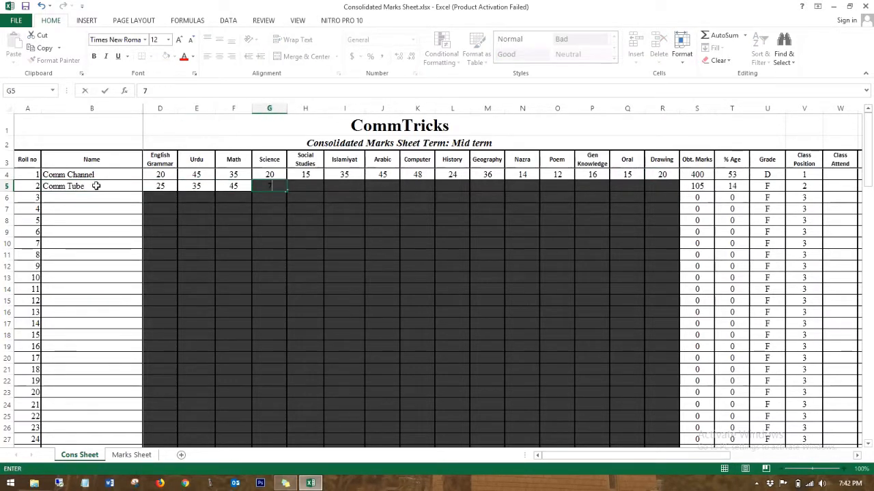
text(45	49	3)
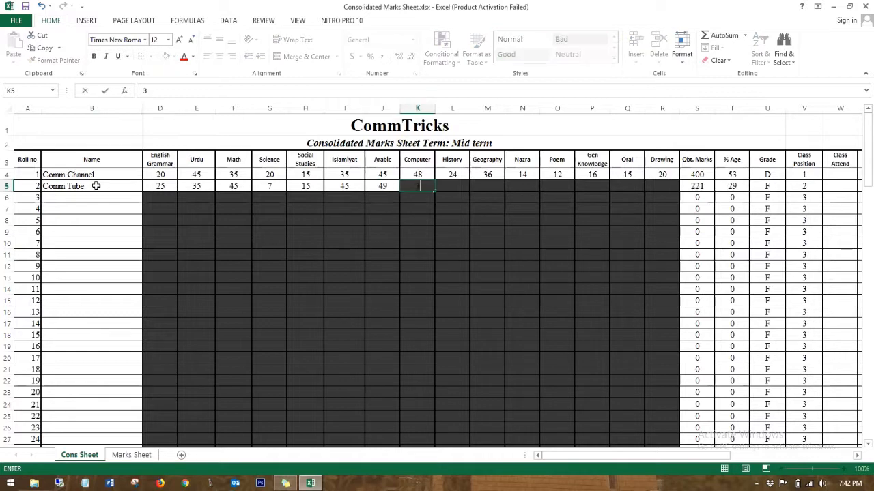
text(7	31	26	22	23	14	37	17)
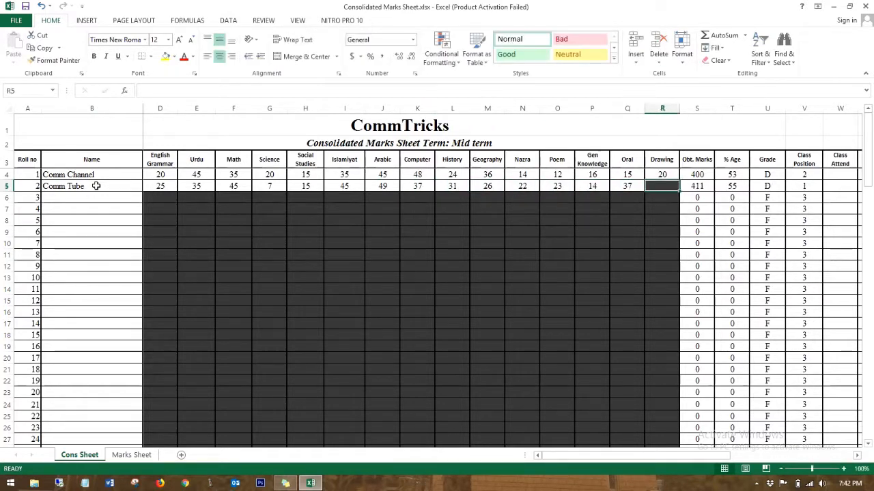
key(Return)
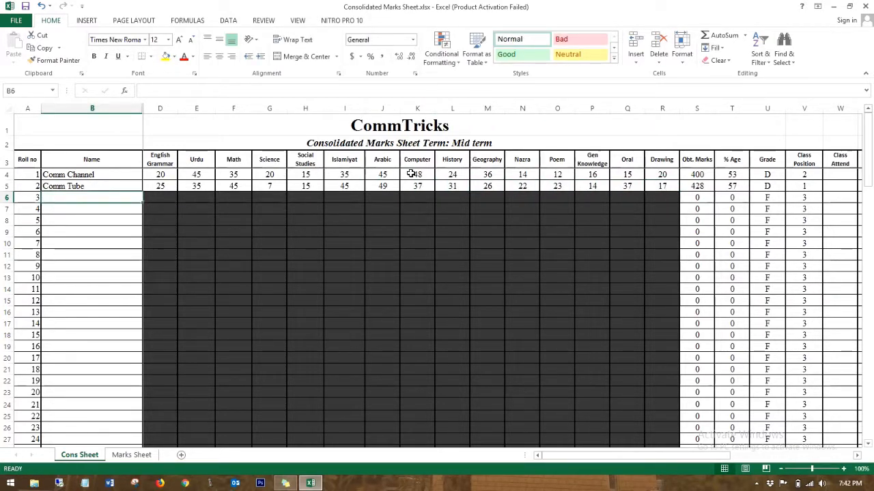
Step: Check roll 2's 428 total, 57%, grade D and first place against roll 1's 53%, second place
scroll(411, 174, right, 5)
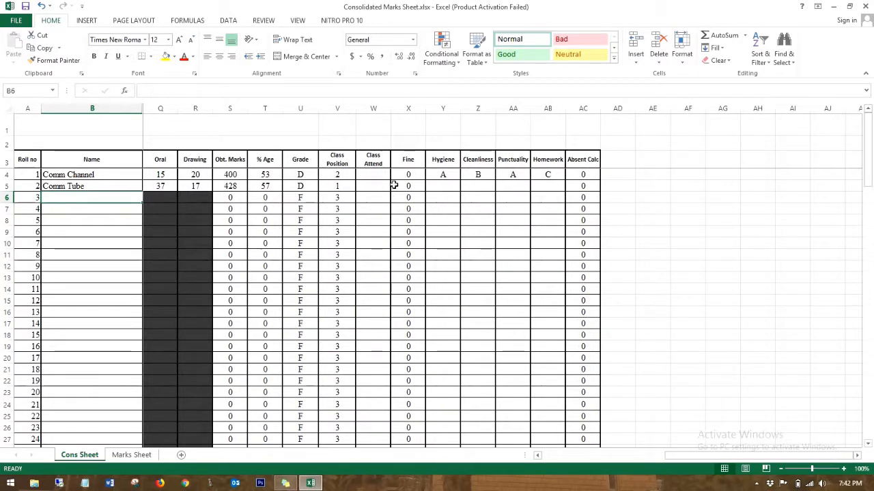
click(231, 184)
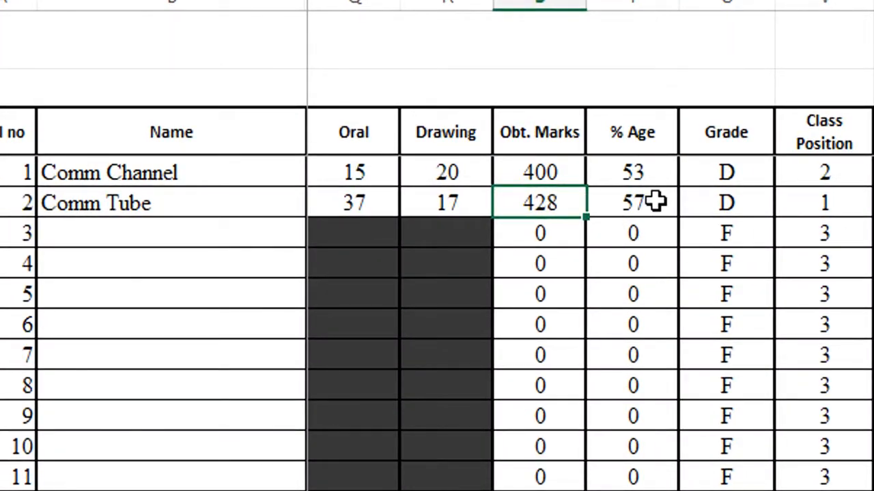
click(655, 201)
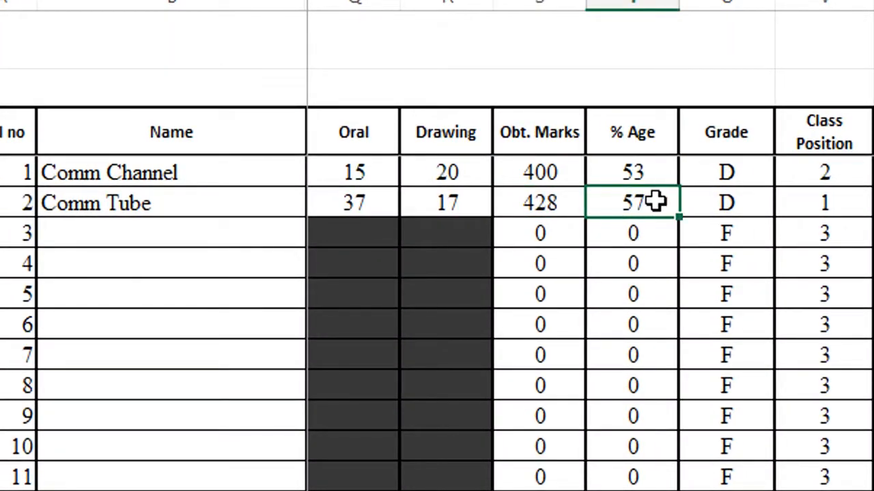
click(741, 204)
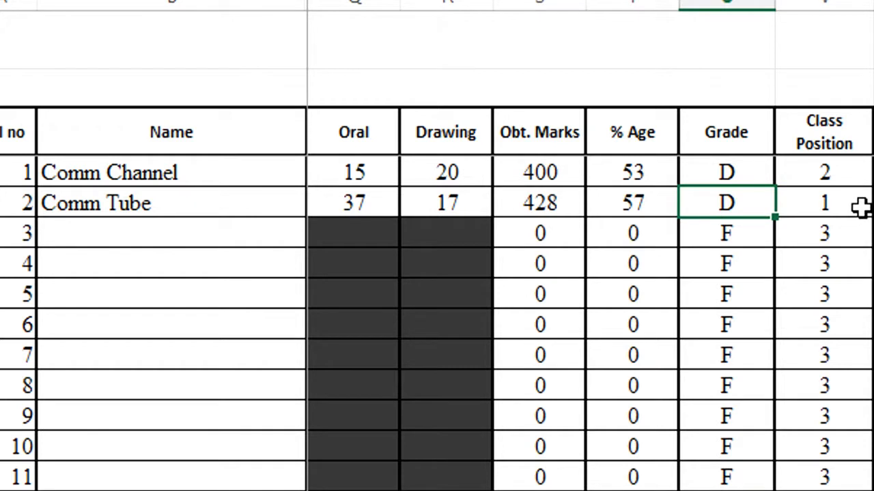
click(826, 202)
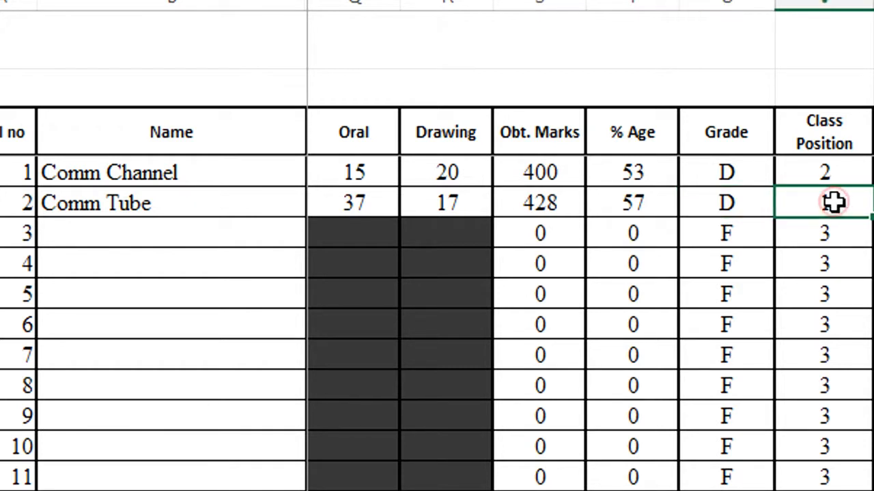
click(654, 203)
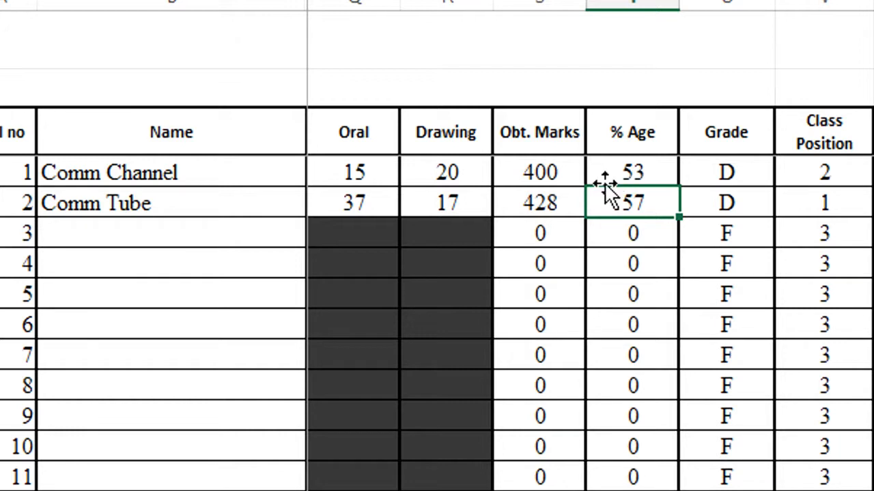
click(624, 171)
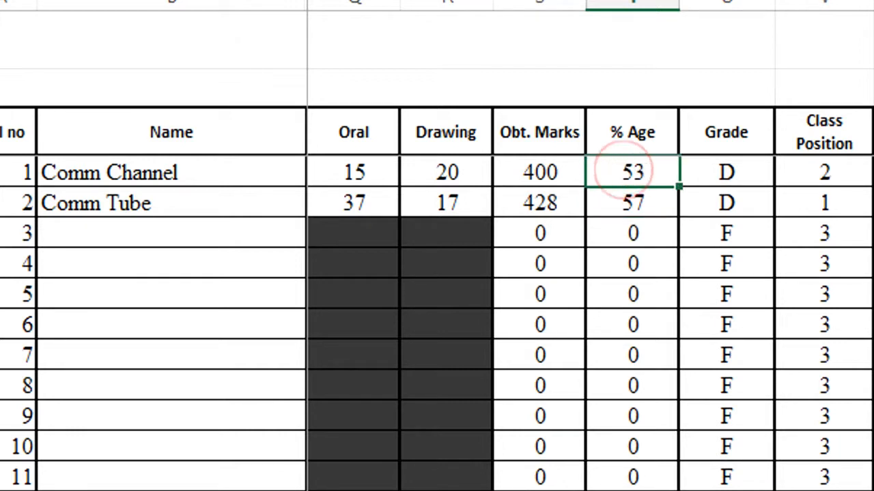
click(830, 169)
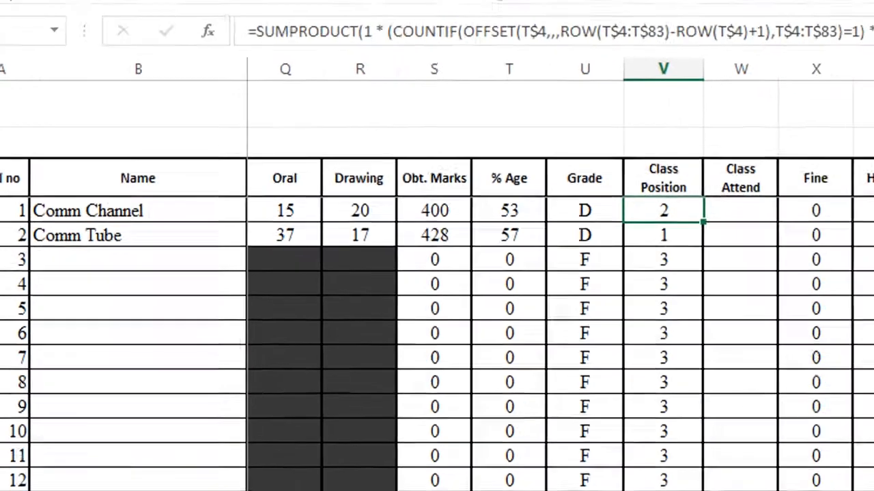
click(634, 273)
Step: Give the second student Hygiene grade B and Cleanliness grade C from the dropdowns
click(665, 275)
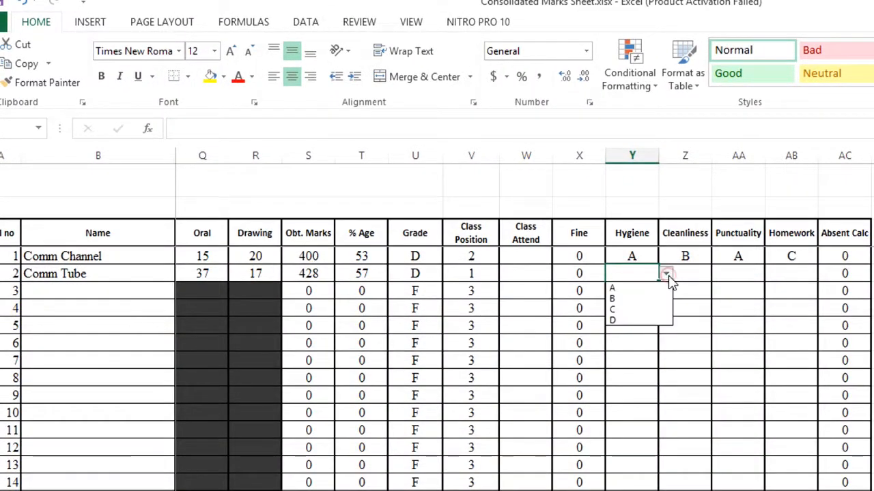
click(620, 298)
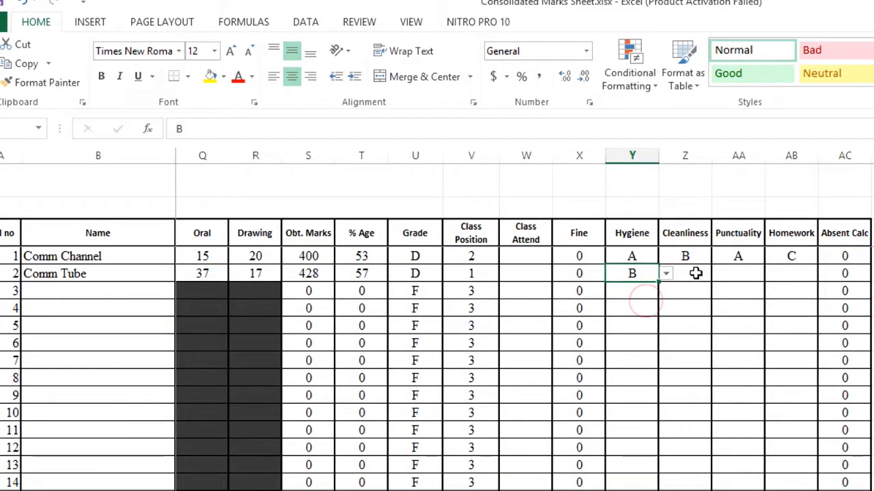
click(696, 273)
click(719, 274)
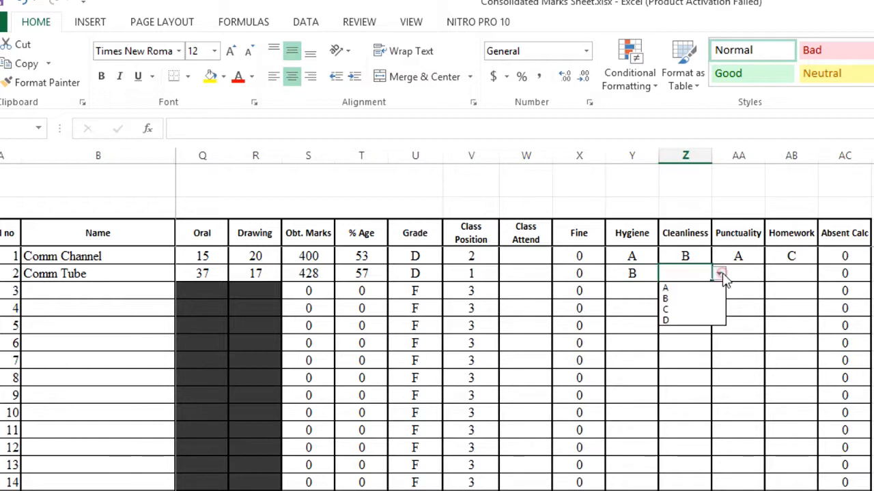
click(703, 314)
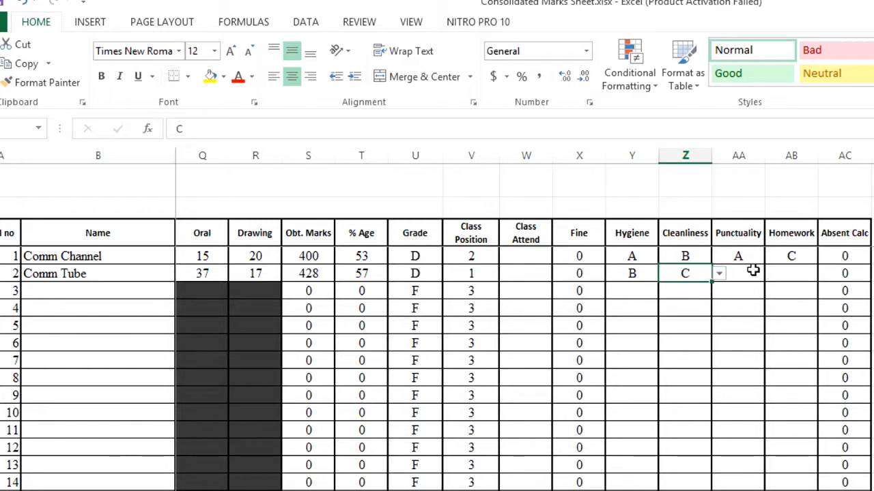
Step: Give the second student Punctuality grade A and Homework grade B, then review row 2
click(753, 271)
click(772, 273)
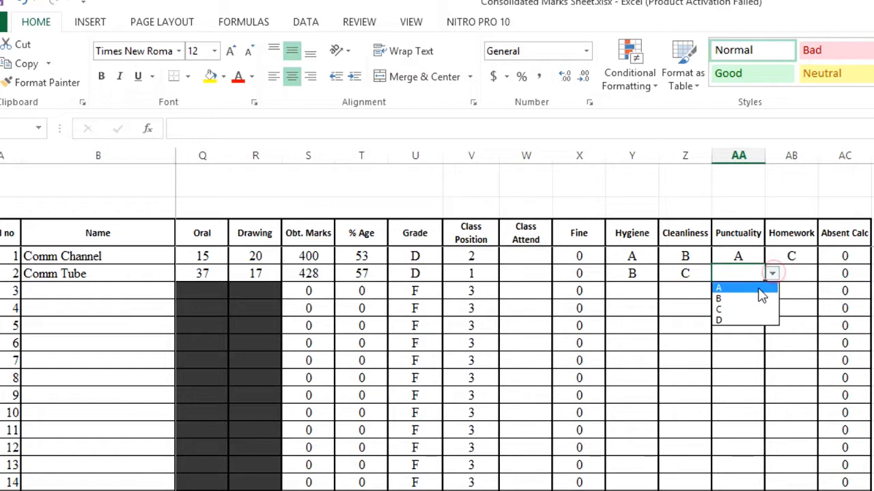
click(751, 287)
click(800, 273)
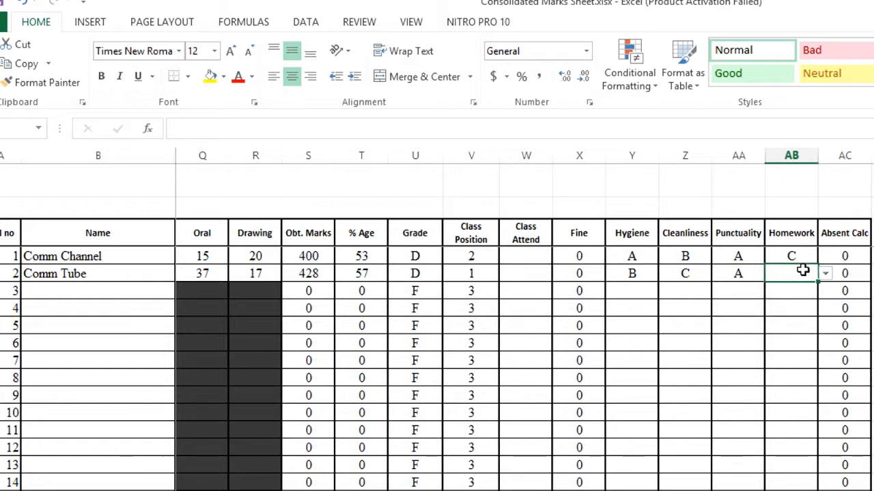
click(825, 273)
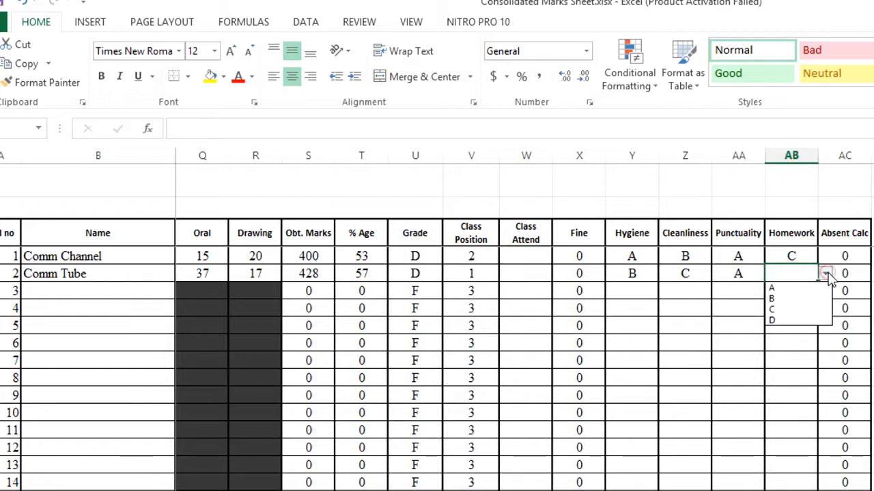
click(785, 301)
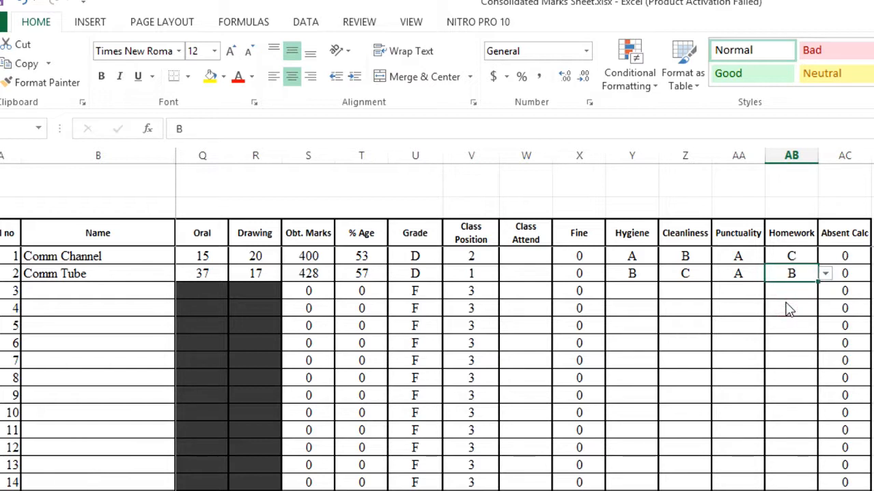
key(Down)
key(Left)
key(Left)
key(Left)
key(Left)
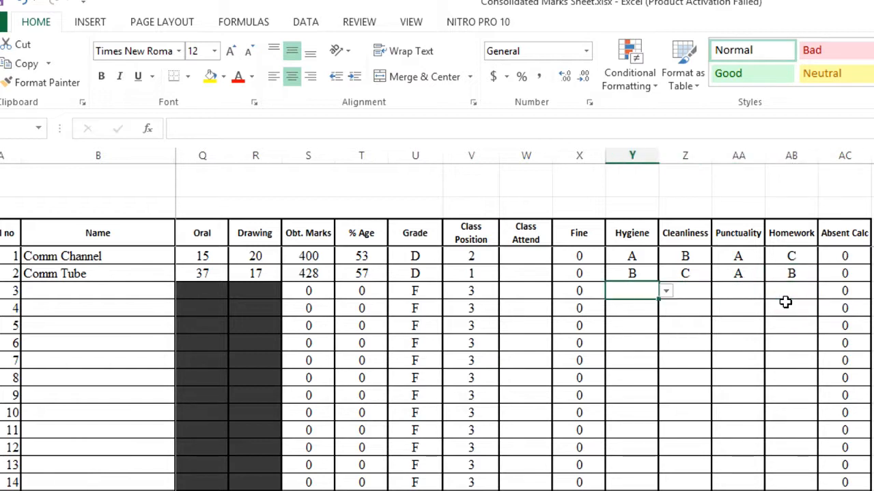
key(Up)
key(Right)
key(Right)
key(Right)
key(Right)
key(Right)
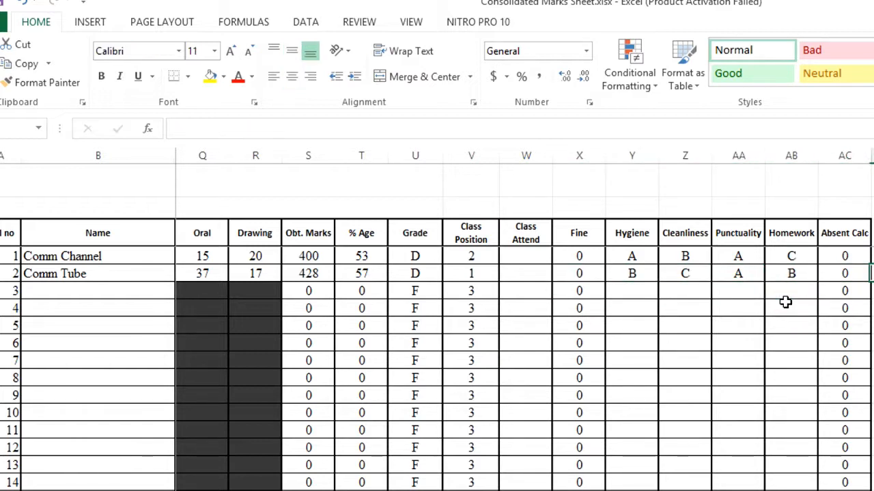
key(Left)
key(Left)
key(Left)
key(Left)
key(Left)
key(Left)
key(Left)
key(Left)
key(Right)
key(Right)
key(Right)
key(Right)
key(Left)
key(Left)
key(Left)
key(Left)
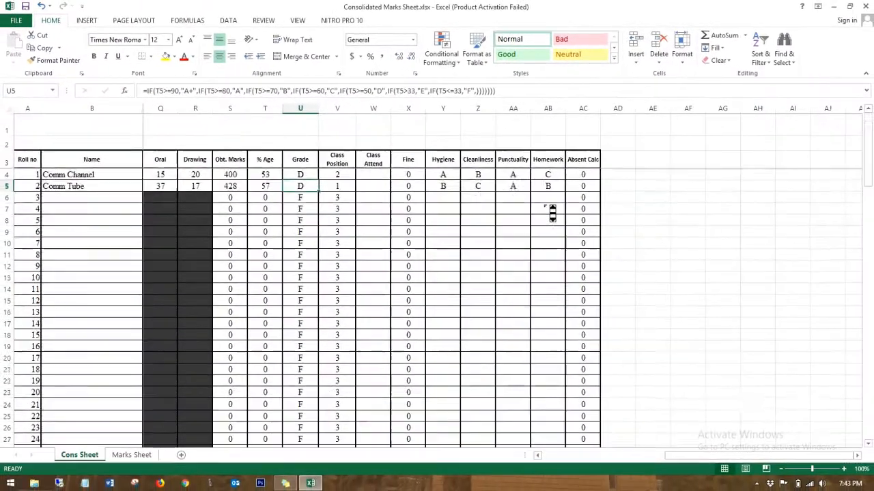
scroll(792, 311, down, 2)
scroll(552, 213, down, 8)
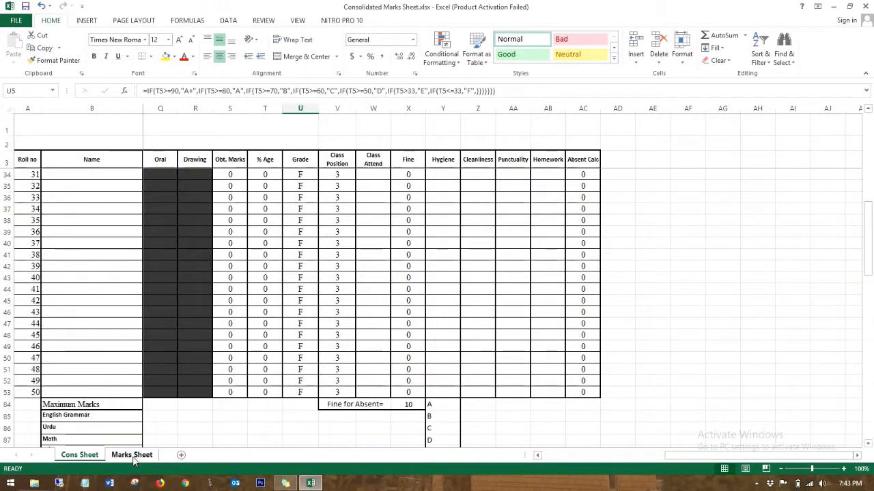
click(134, 460)
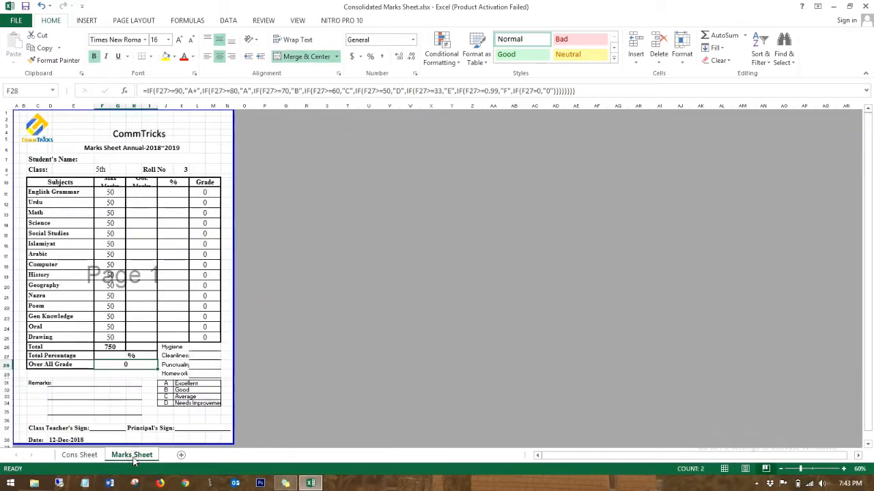
click(79, 456)
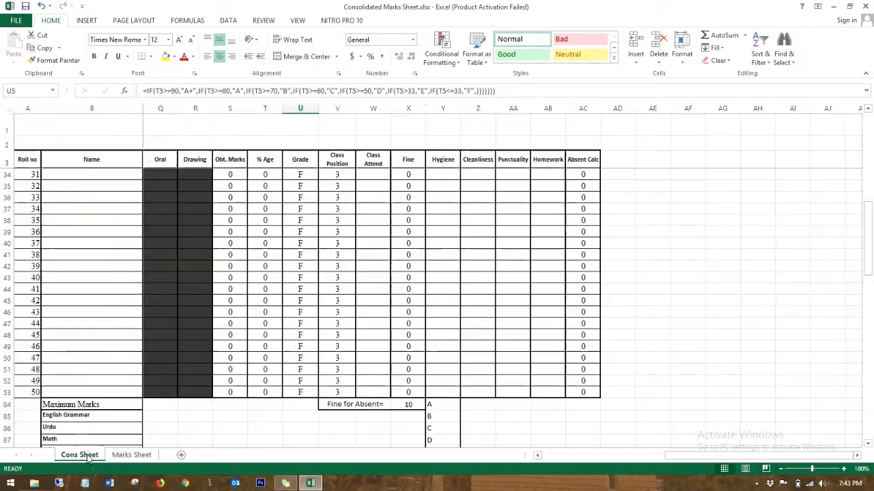
scroll(124, 340, down, 11)
scroll(130, 347, left, 5)
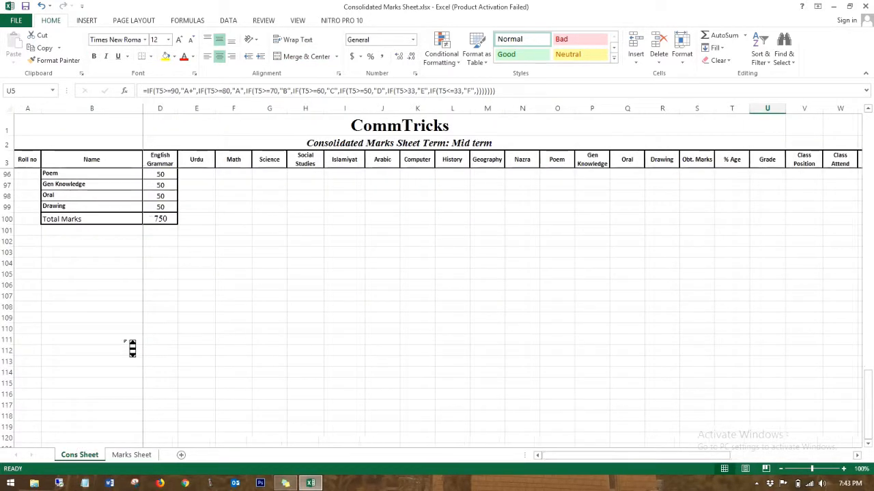
scroll(156, 250, up, 20)
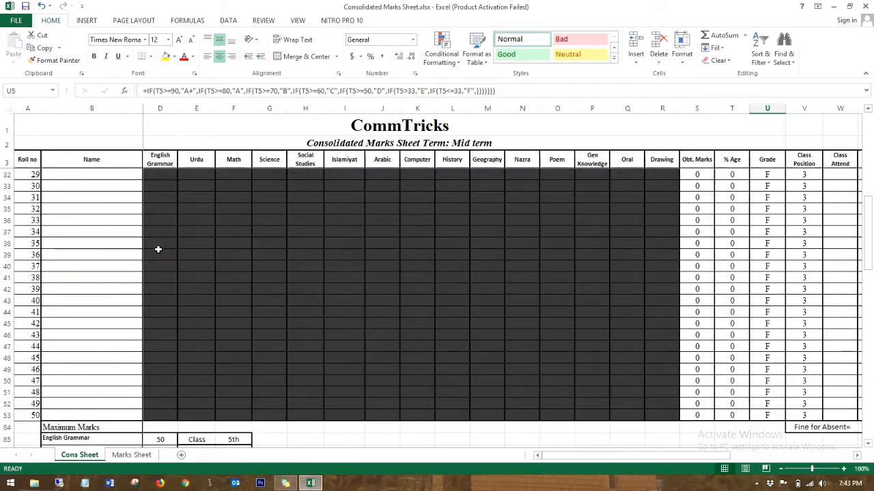
Step: On the Marks Sheet, enter roll number 1 in K8 to load a 400/750, 53%, grade D report
click(134, 460)
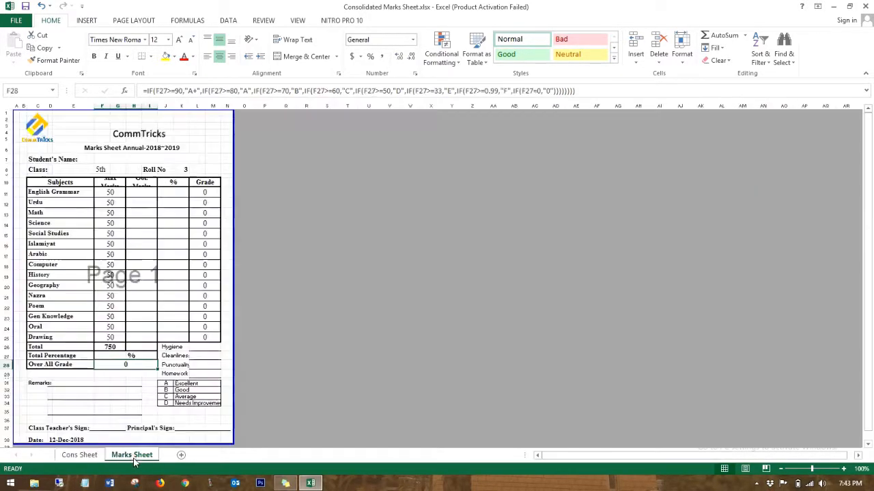
click(183, 169)
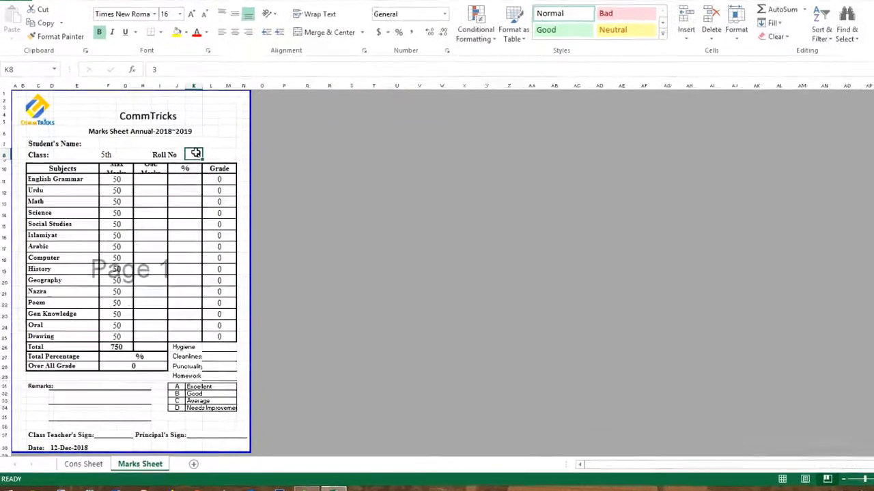
text(1)
key(Return)
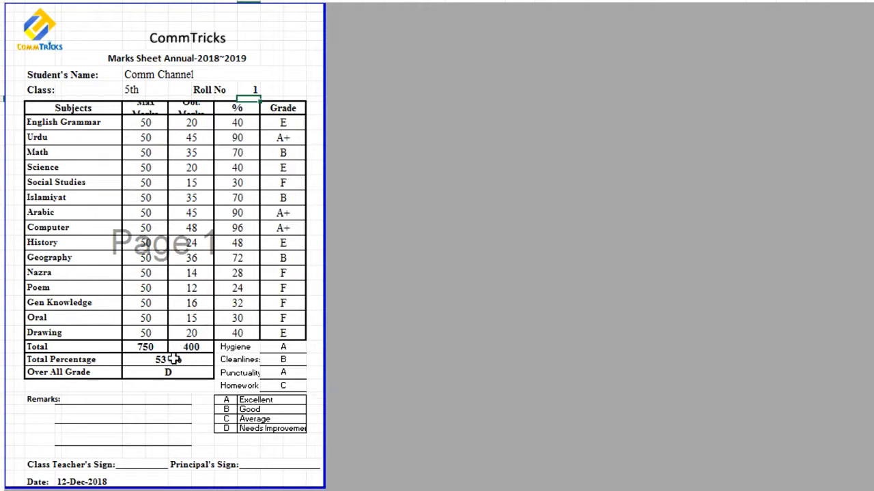
click(139, 347)
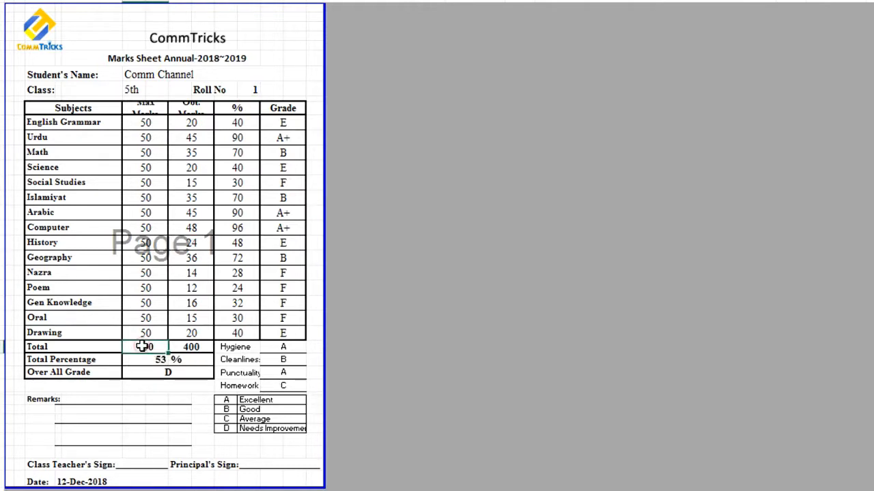
click(193, 348)
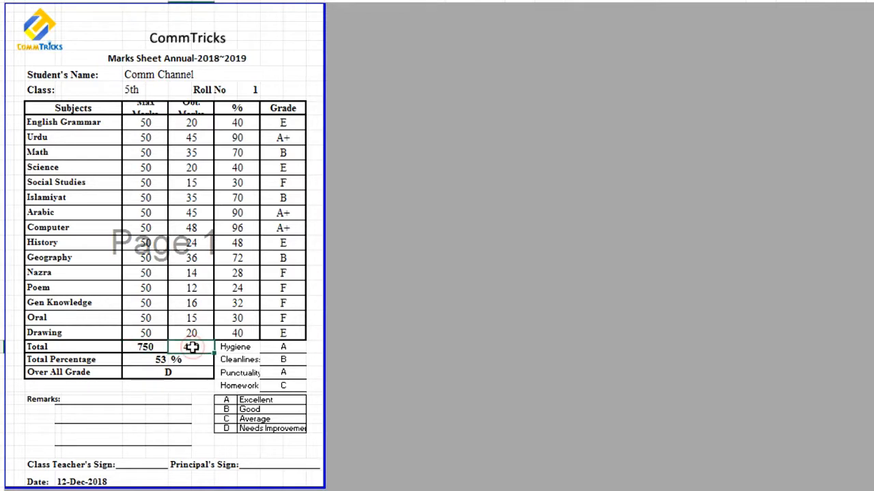
click(148, 358)
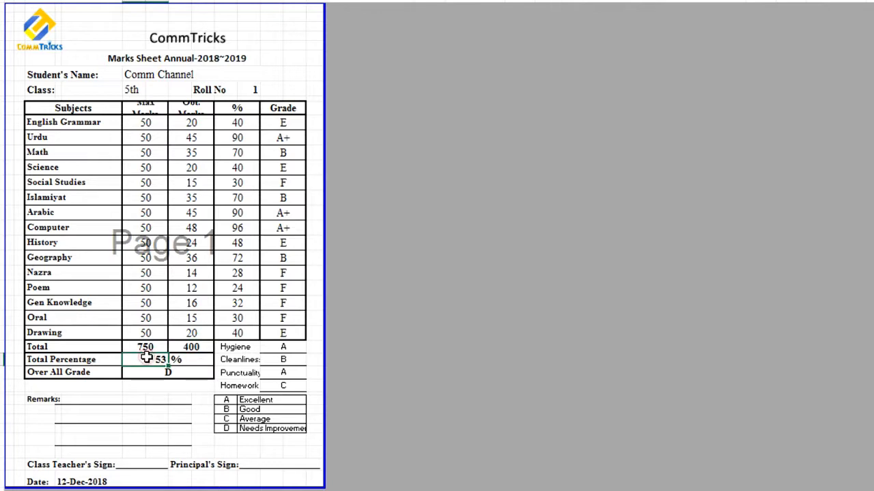
click(184, 371)
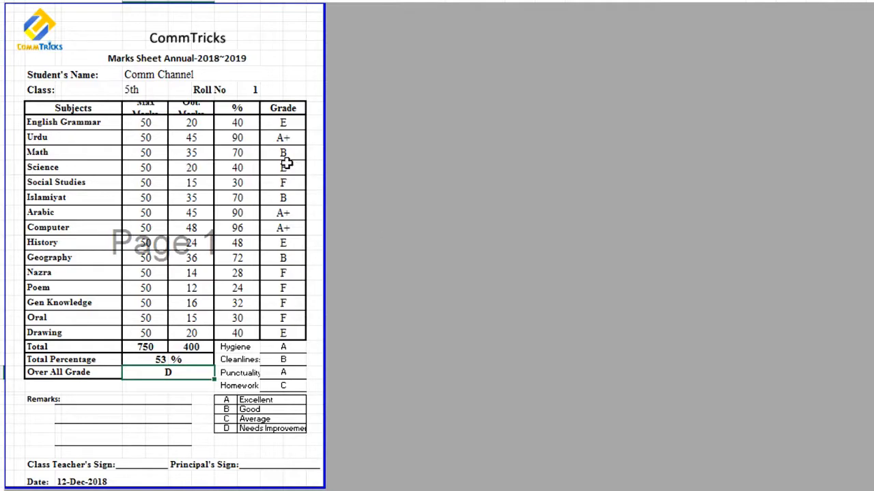
key(ctrl+p)
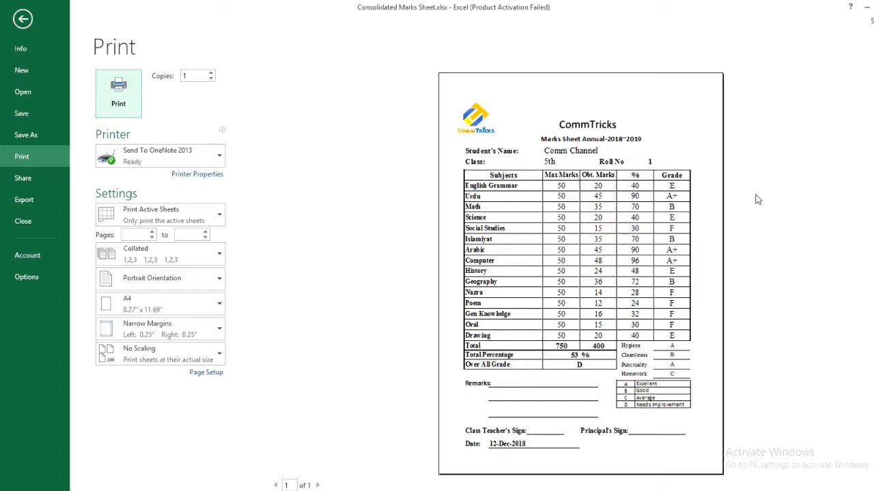
key(Escape)
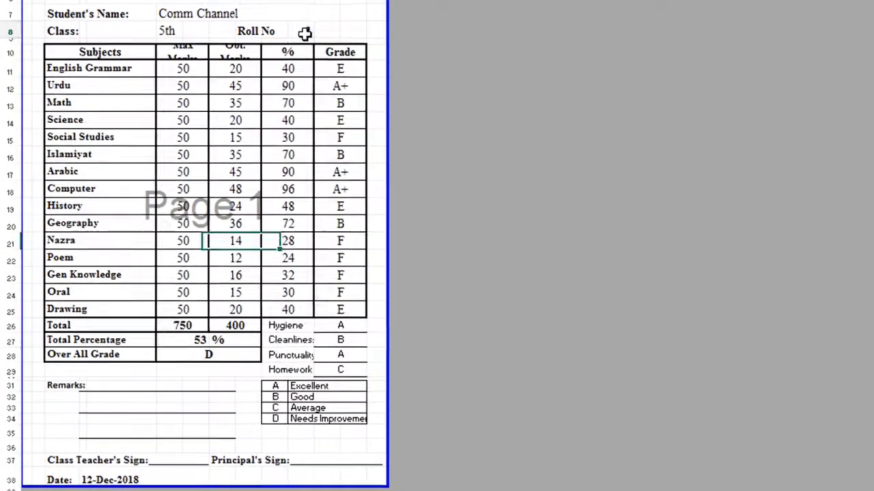
Step: Enter roll number 2 in K8 to load the 428/750, 57%, grade D report
click(192, 177)
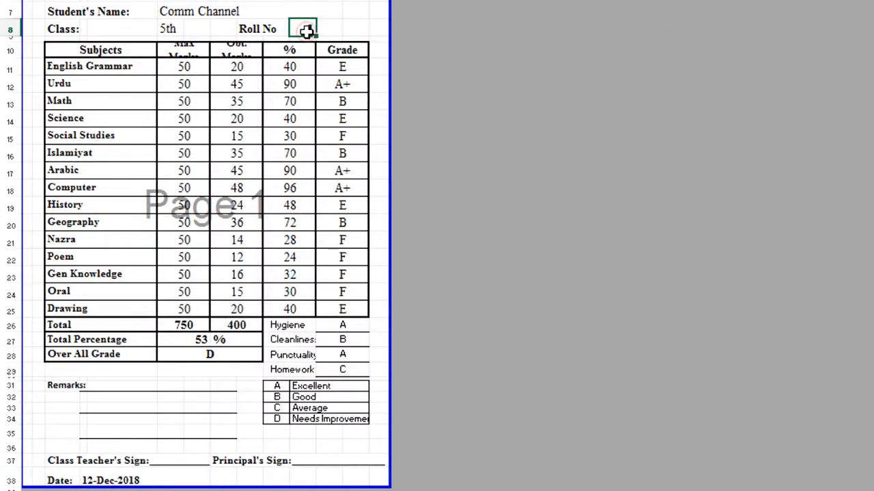
text(2)
key(Return)
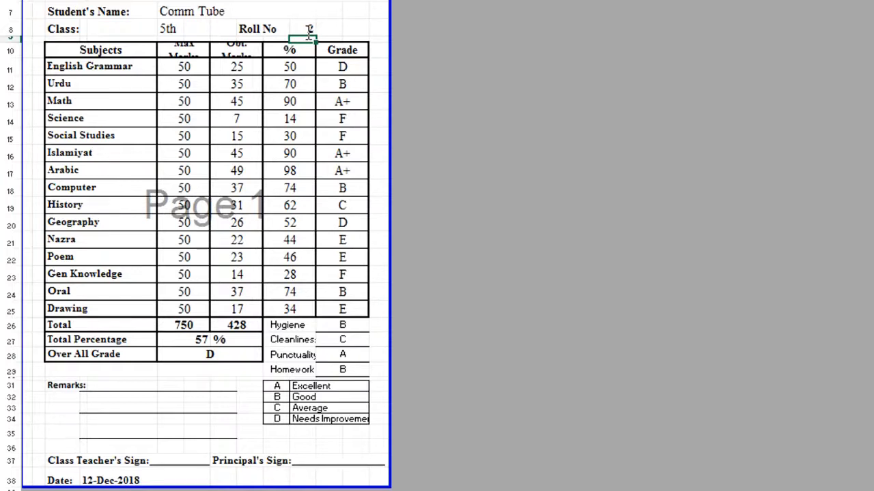
click(305, 27)
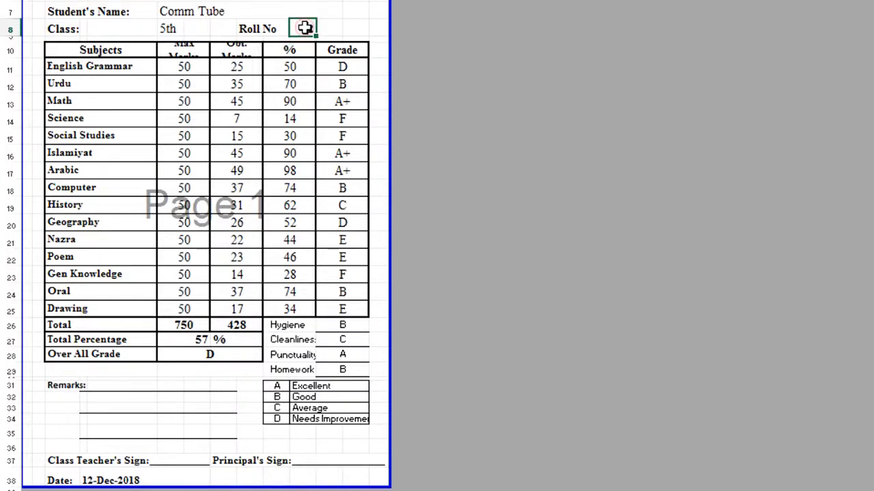